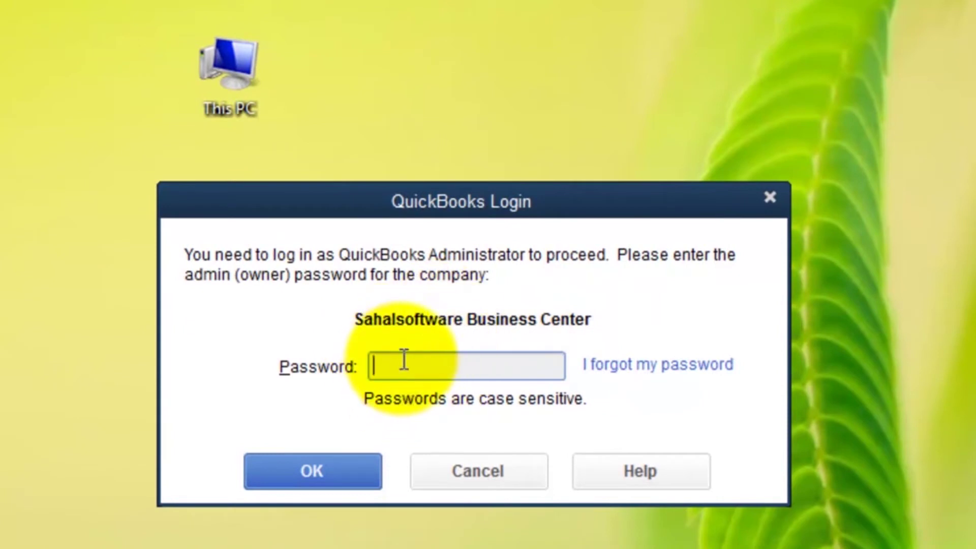
Step: Log in as administrator with the admin password and open the Item List
type("123")
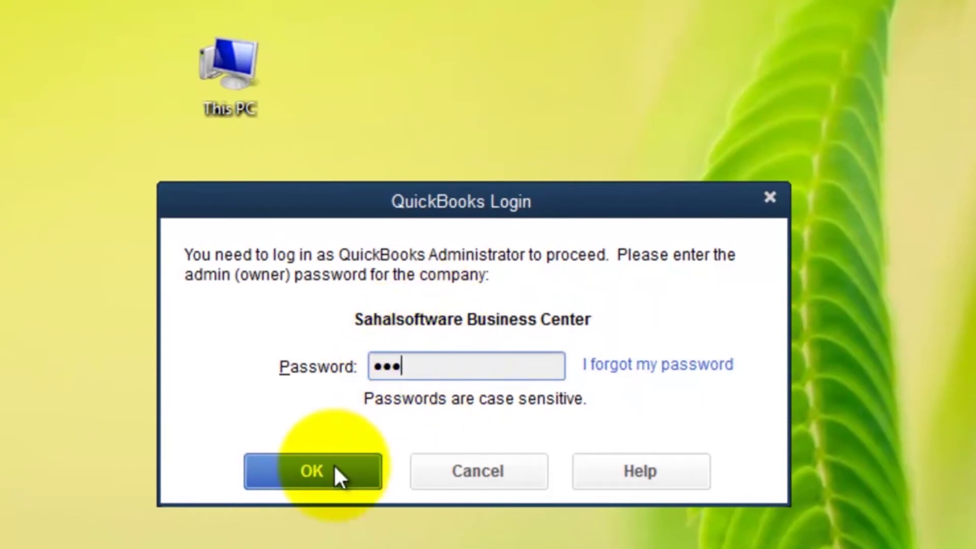
left_click(284, 462)
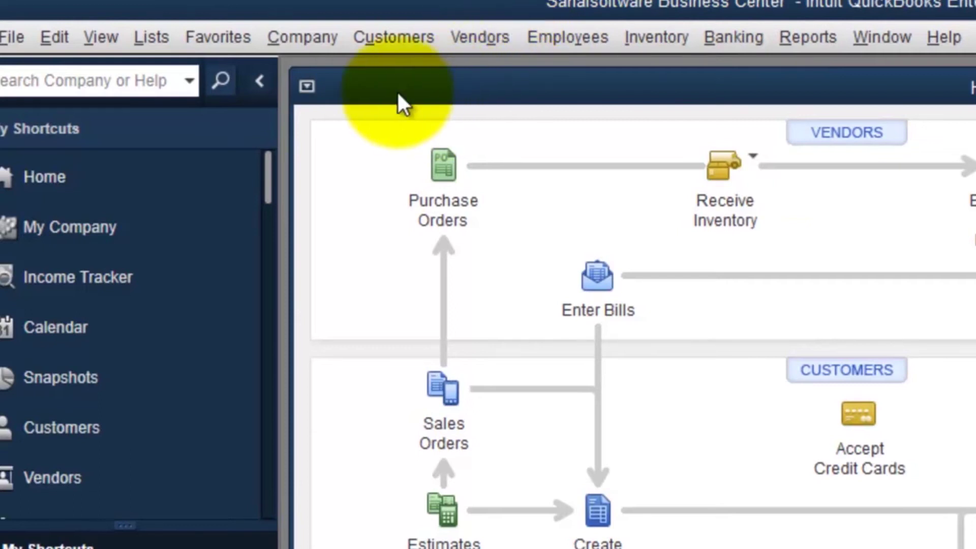
left_click(157, 38)
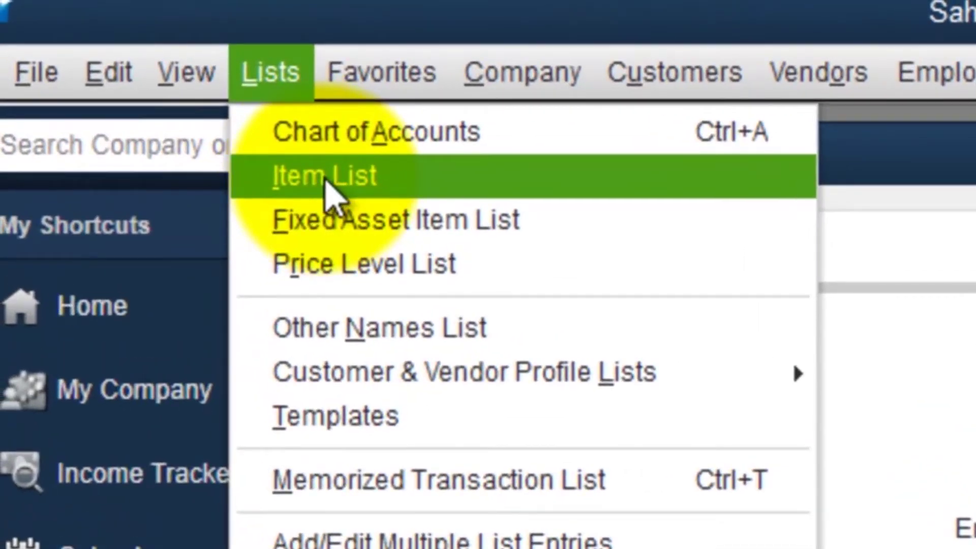
left_click(325, 177)
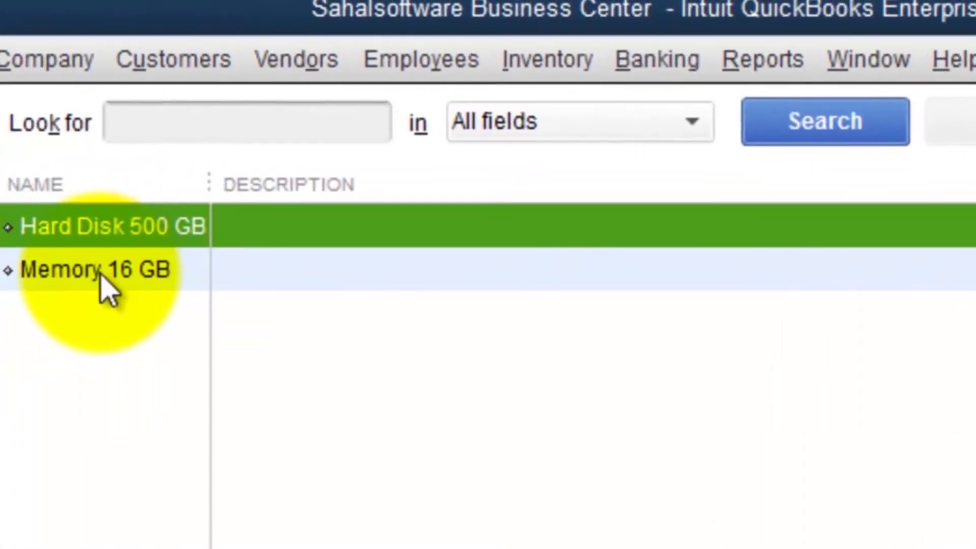
Step: Switch the selection between Hard Disk 500 GB and Memory 16 GB to confirm both items are listed
left_click(94, 269)
left_click(111, 226)
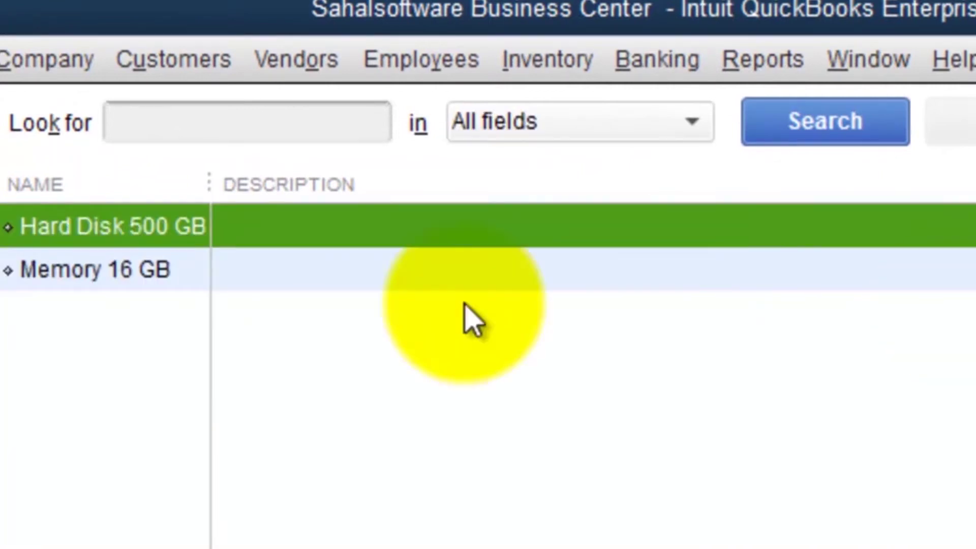
left_click(163, 277)
left_click(152, 230)
left_click(153, 277)
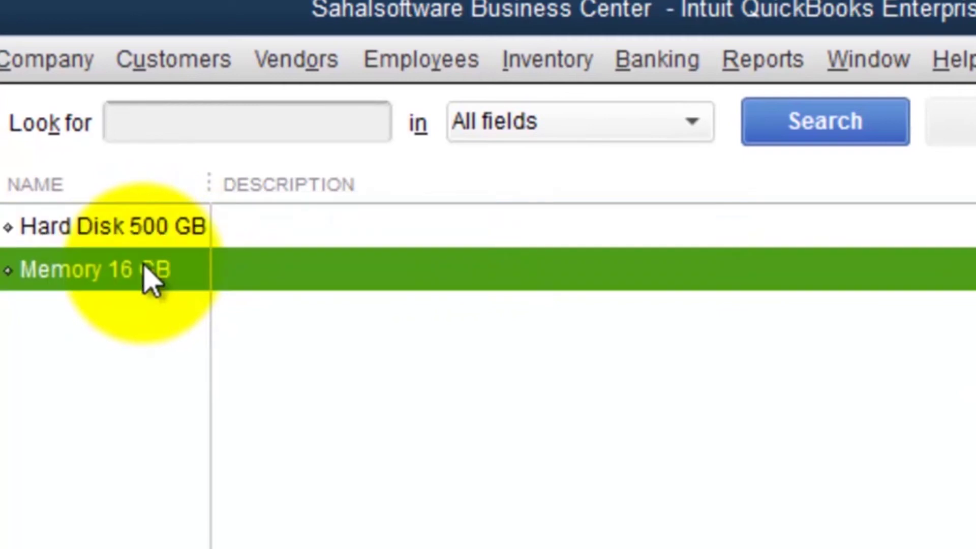
left_click(124, 233)
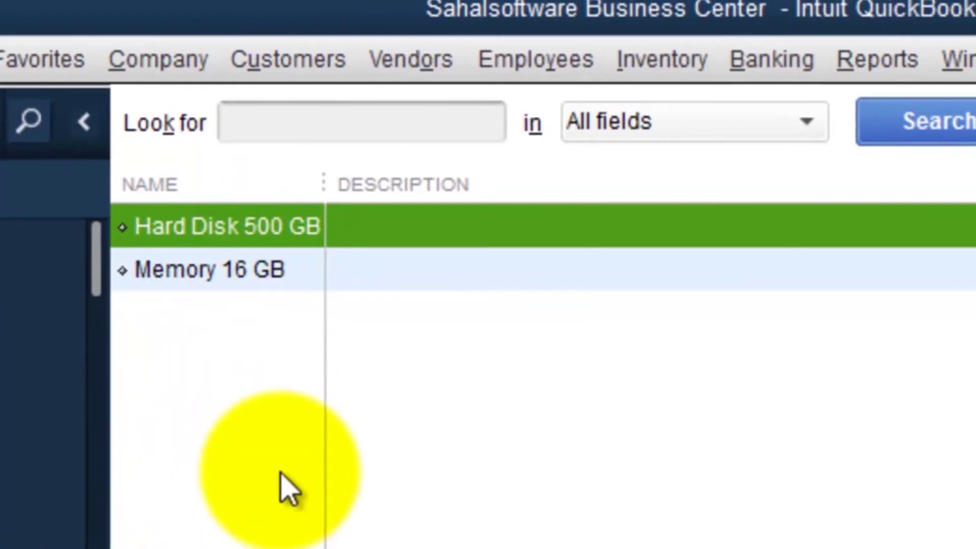
left_click(239, 285)
left_click(233, 239)
left_click(233, 285)
left_click(240, 237)
left_click(256, 288)
left_click(257, 240)
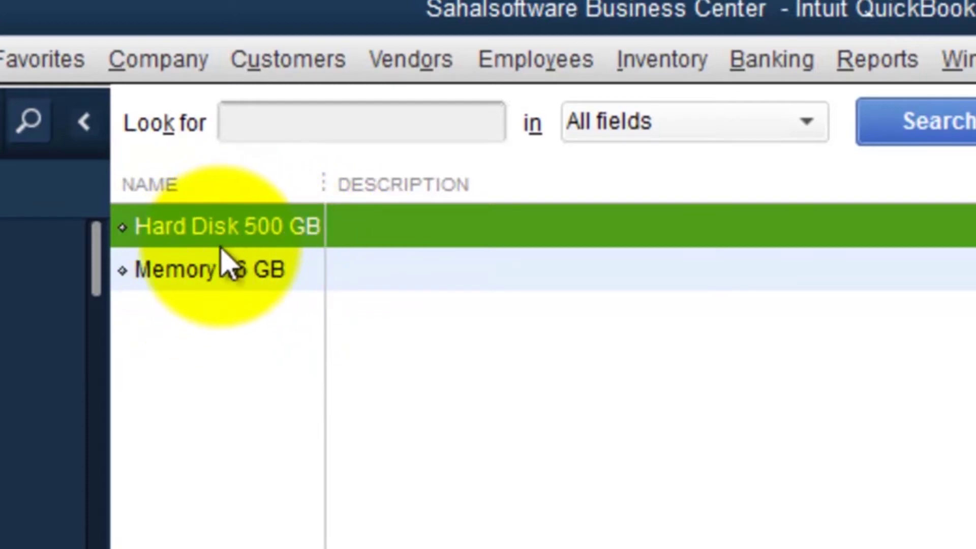
left_click(278, 69)
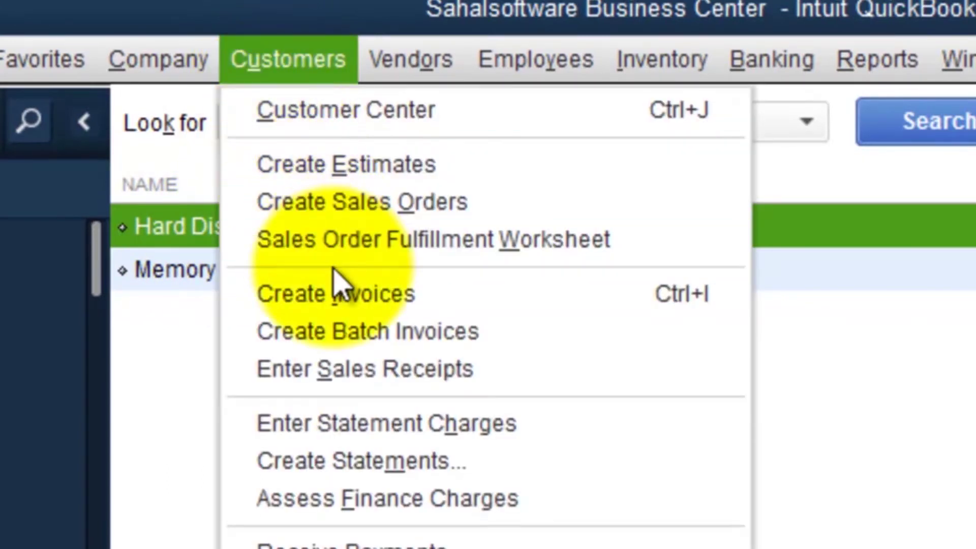
Step: Start a new invoice for the customer with quantity 5 on the first line
left_click(328, 295)
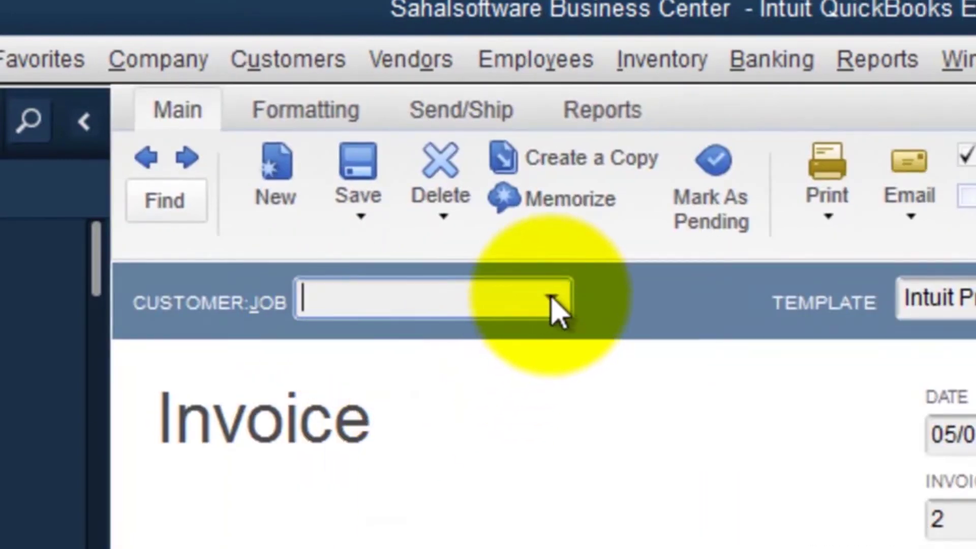
left_click(551, 298)
left_click(368, 478)
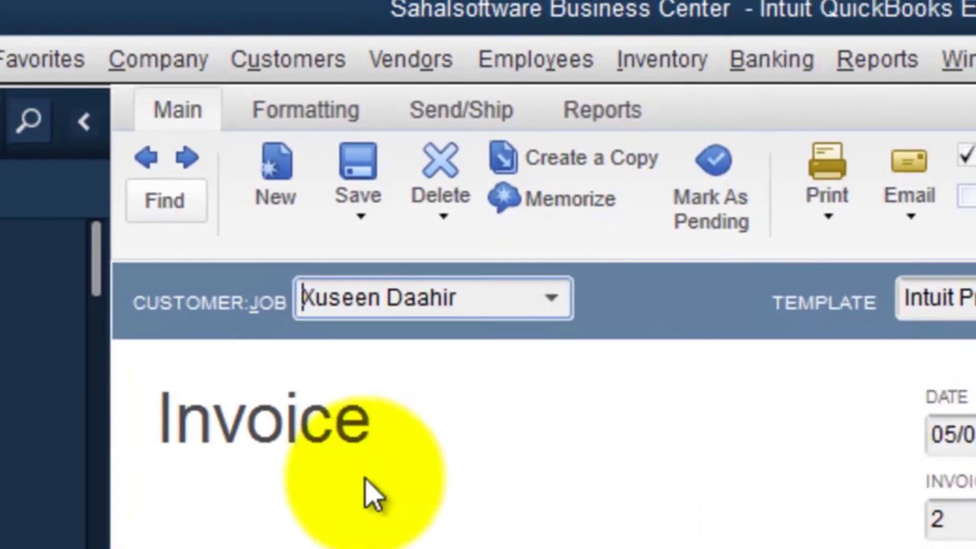
left_click(187, 315)
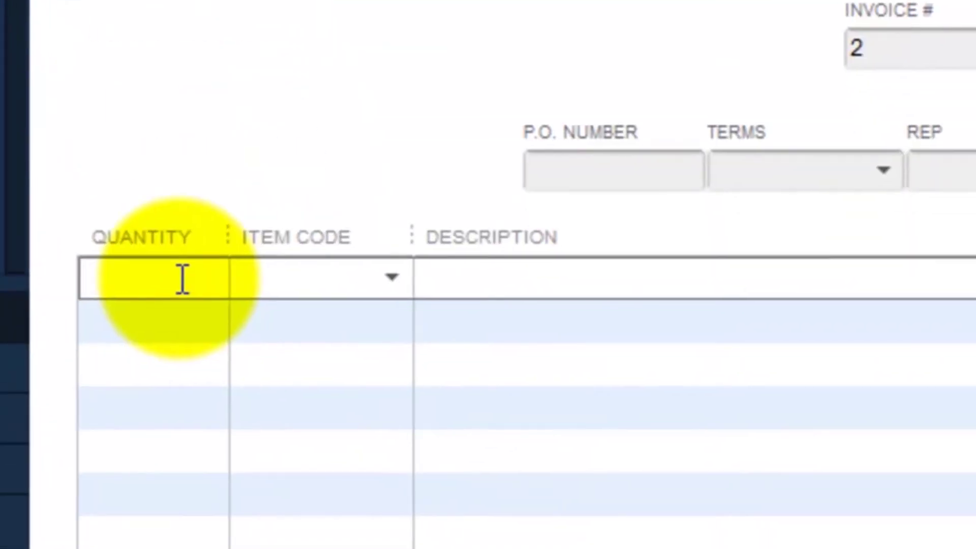
left_click(149, 277)
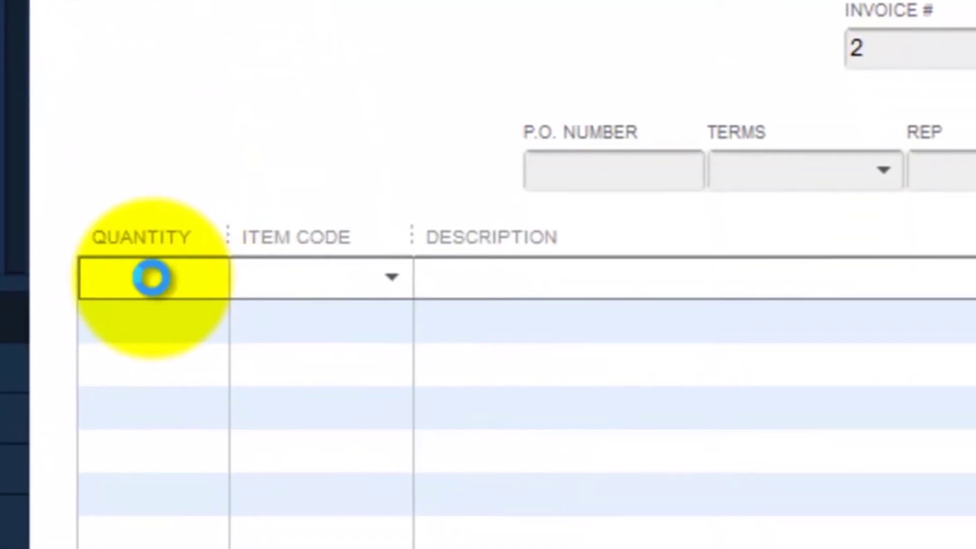
type("5")
Step: Pick Hard Disk 500 GB as the line item, then change it to Memory 16 GB
left_click(393, 278)
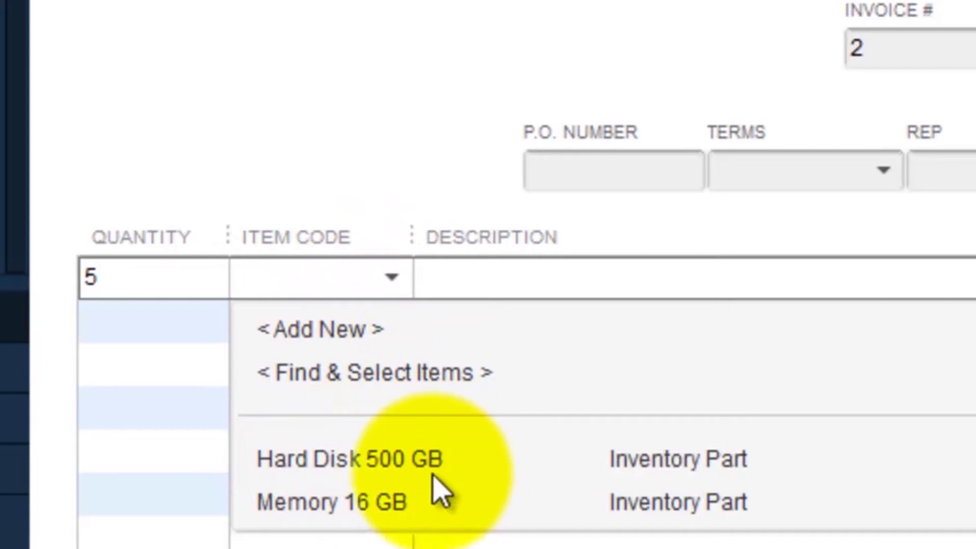
left_click(325, 475)
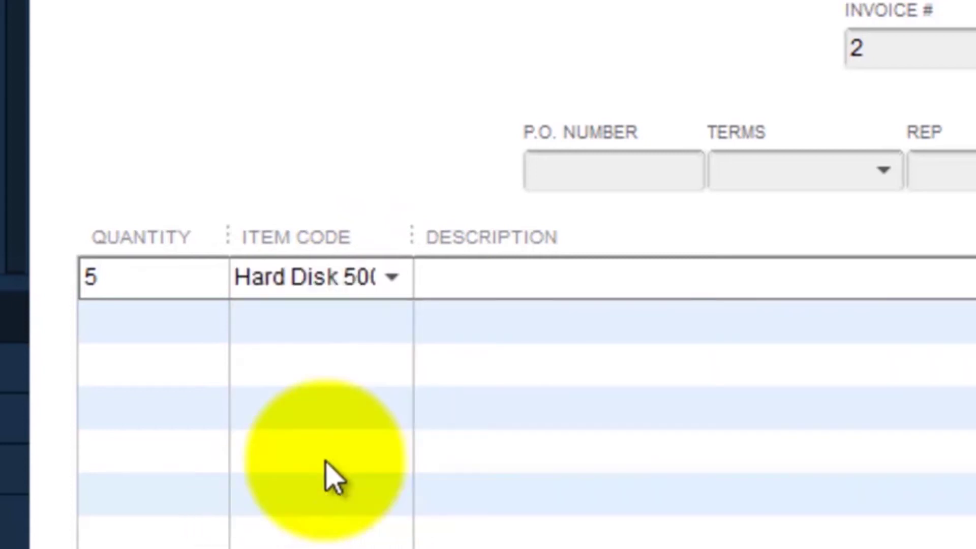
left_click(392, 277)
left_click(348, 502)
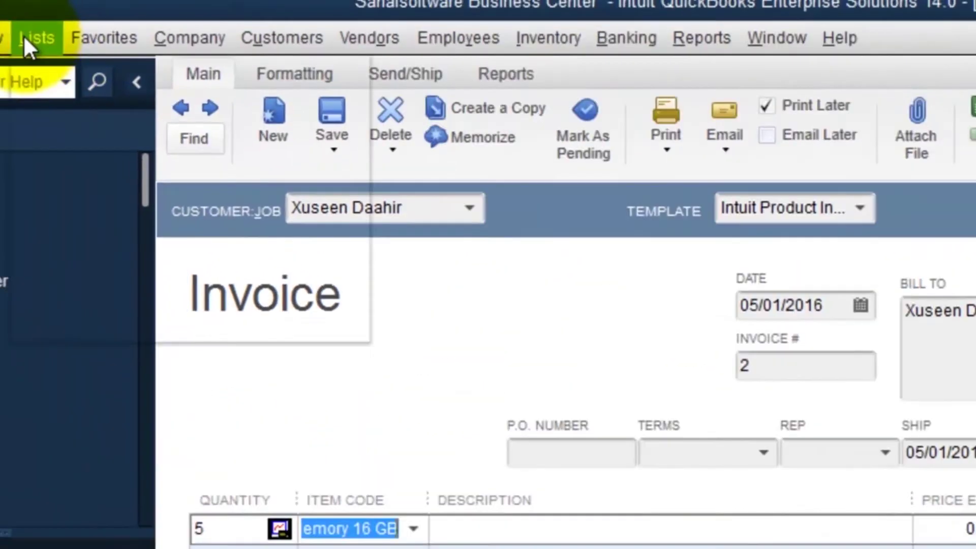
left_click(26, 36)
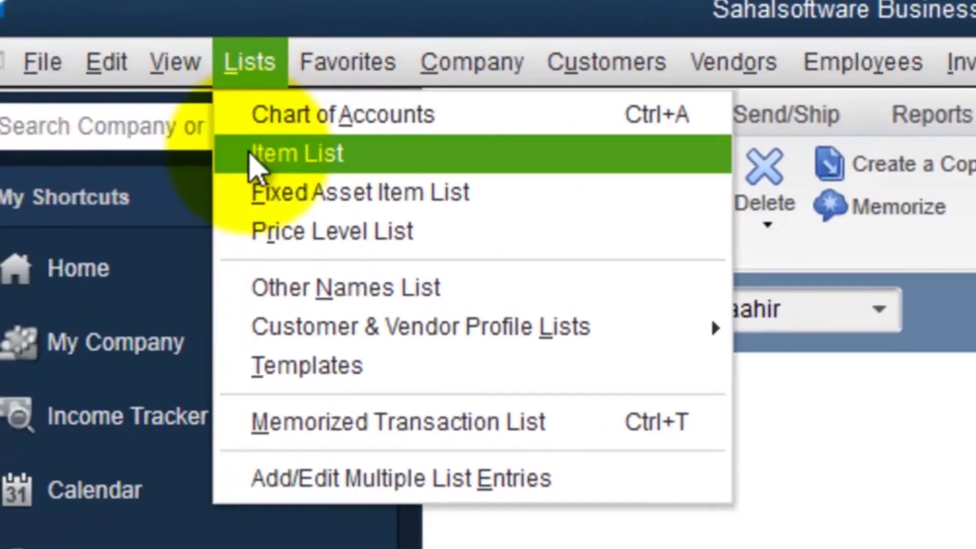
Step: Select Memory 16 GB in the Item List and make it inactive
left_click(252, 154)
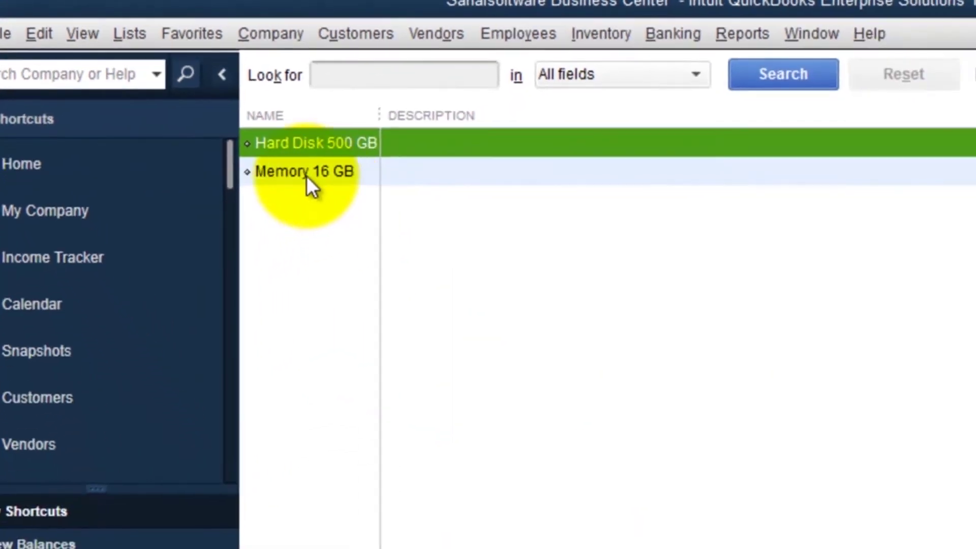
left_click(304, 175)
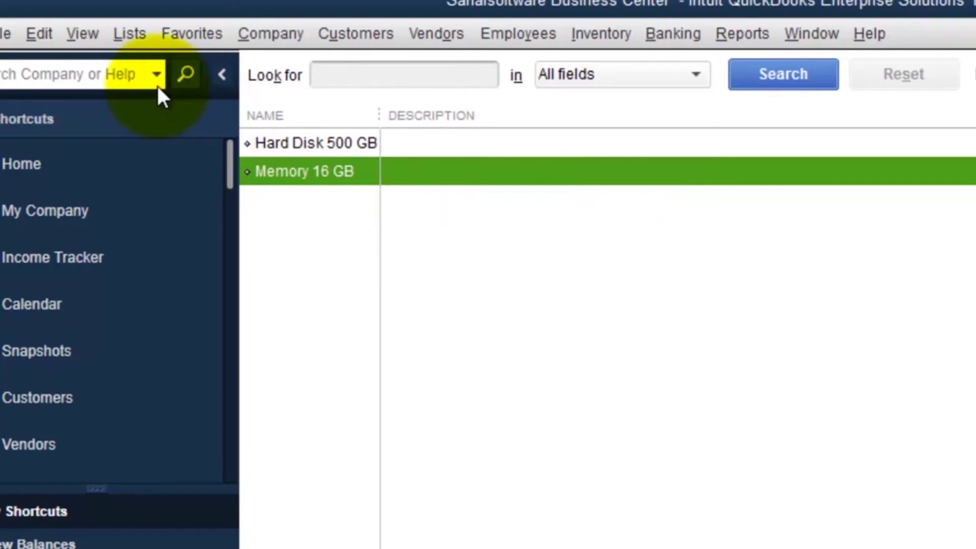
left_click(38, 32)
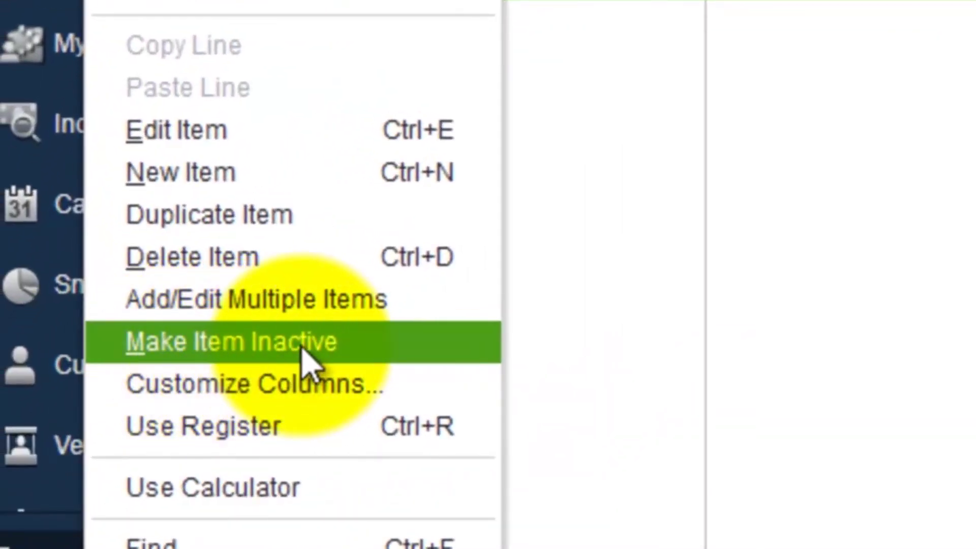
left_click(205, 351)
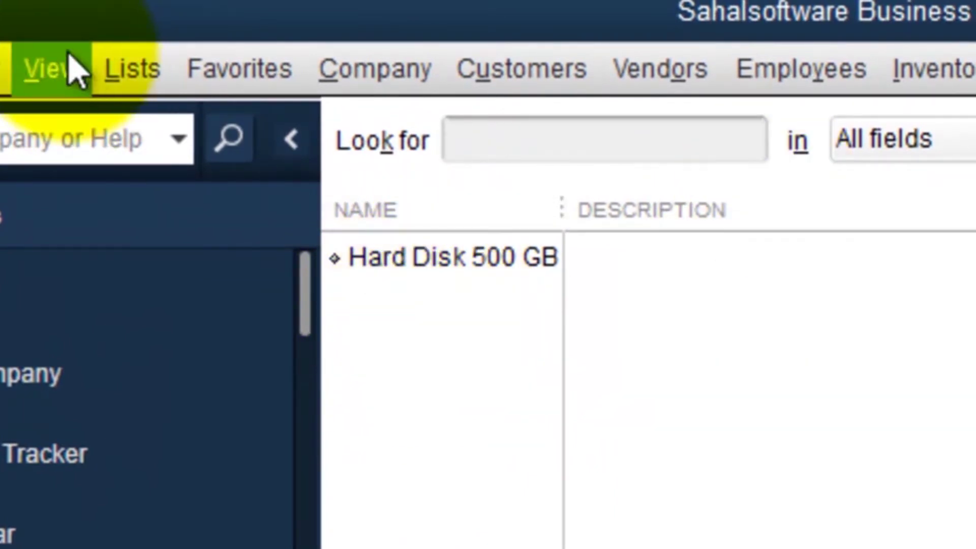
Step: Confirm a new invoice's item choices offer only Hard Disk 500 GB, then discard the unrecorded invoice
key("ctrl+i")
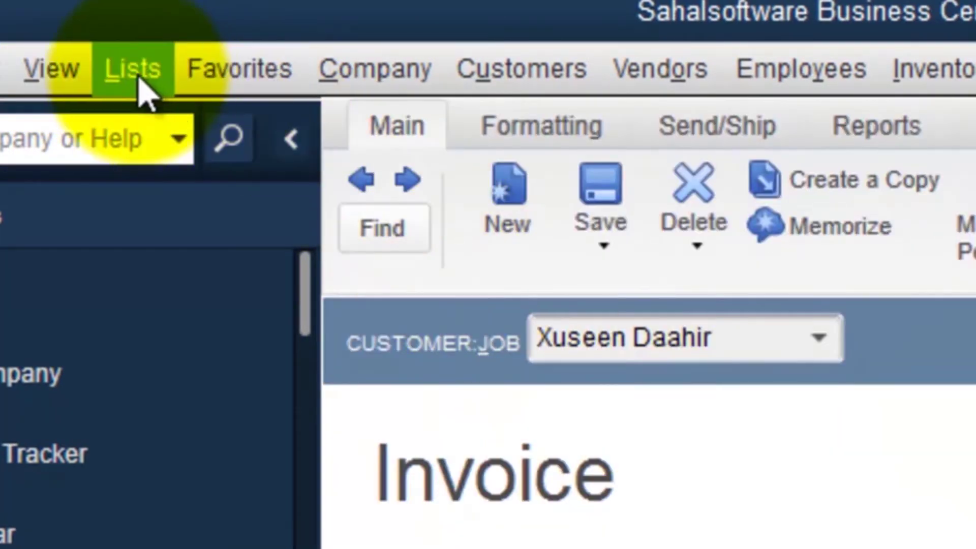
left_click(133, 71)
left_click(181, 173)
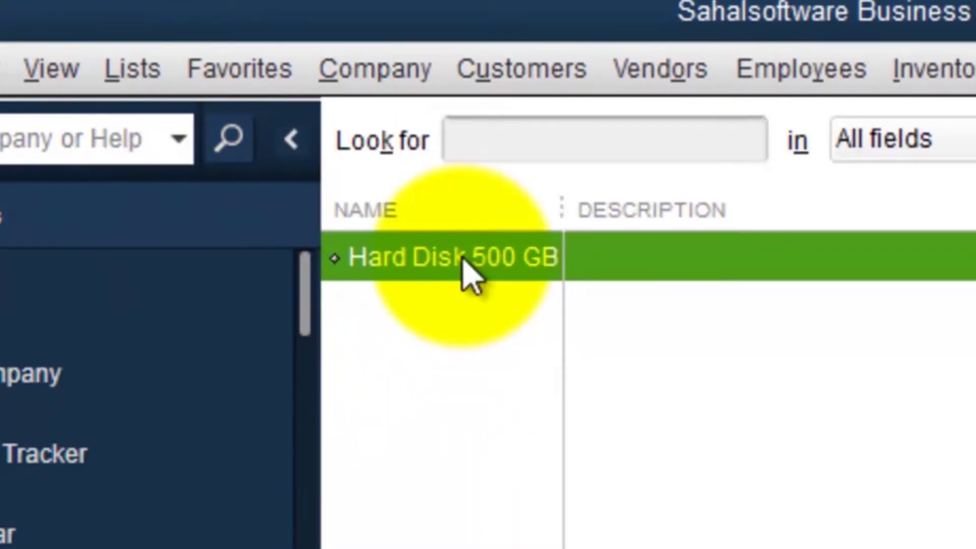
left_click(514, 71)
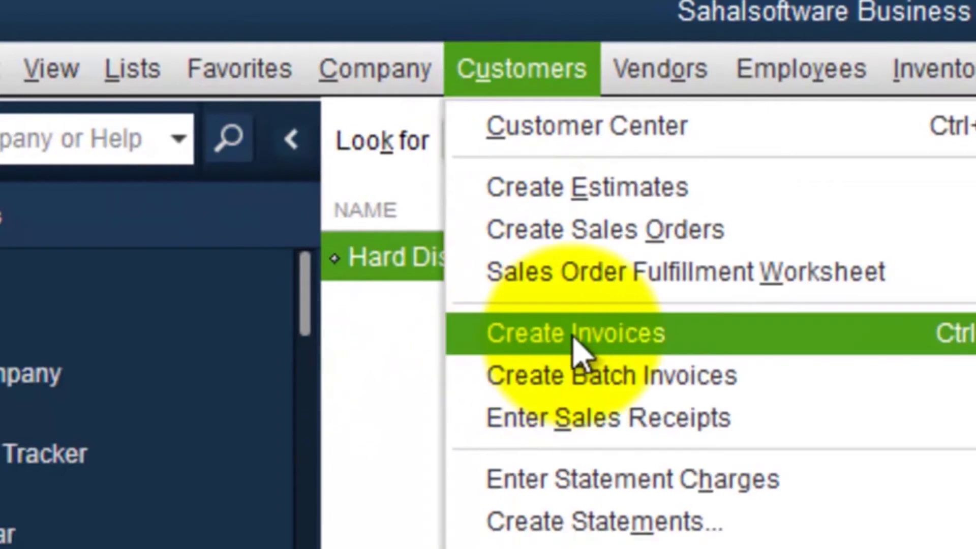
left_click(577, 341)
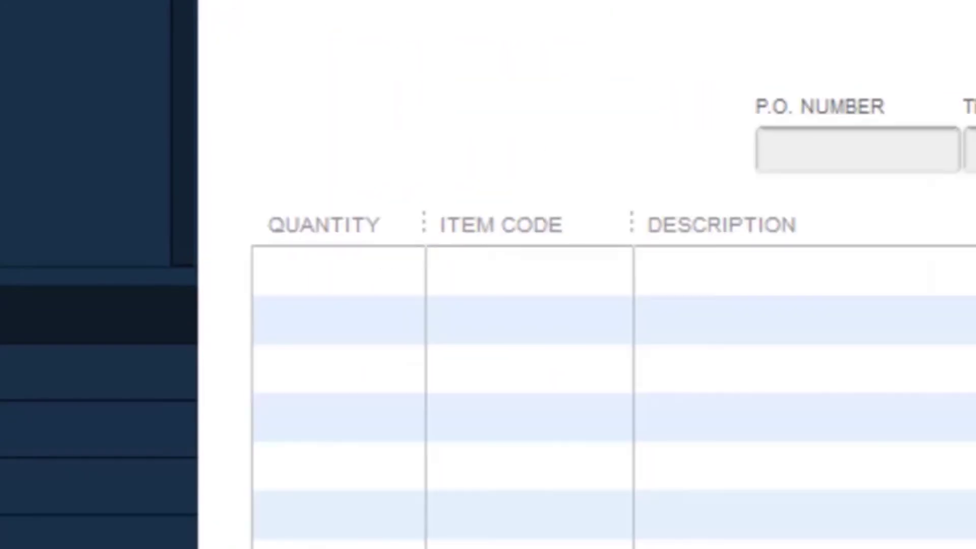
left_click(508, 269)
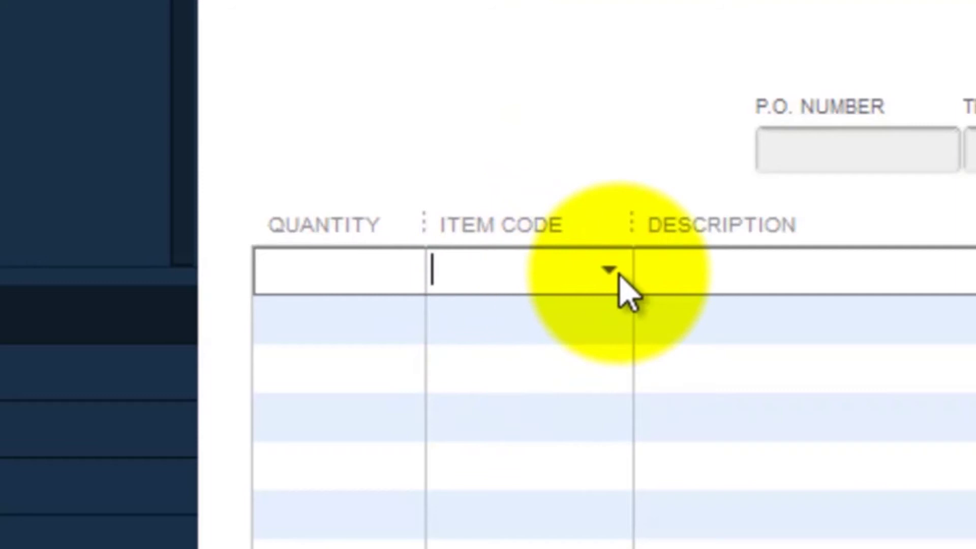
type("H")
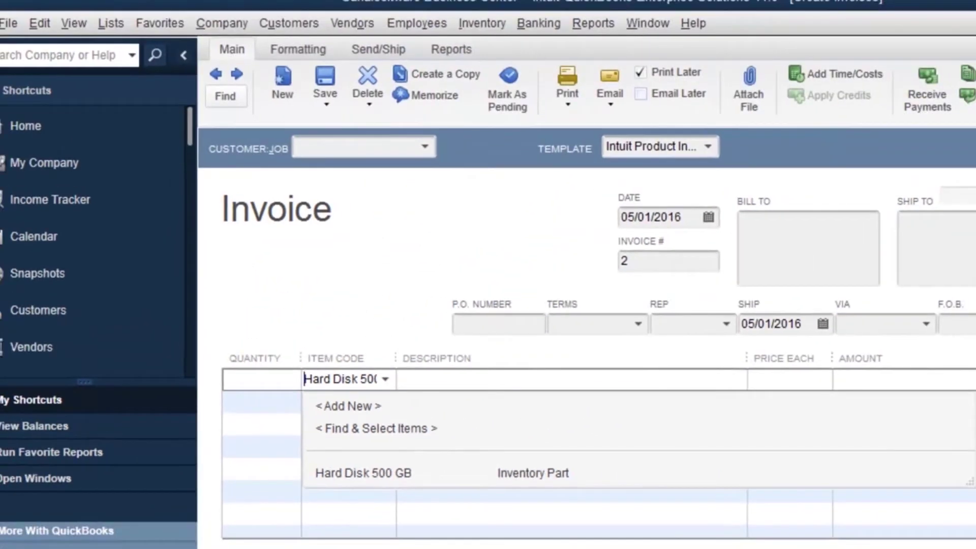
key("Escape")
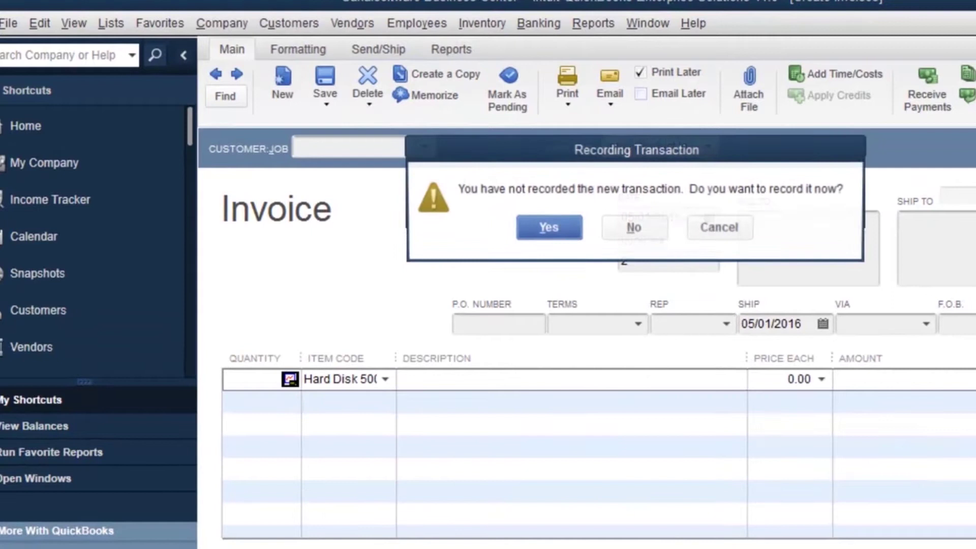
left_click(630, 229)
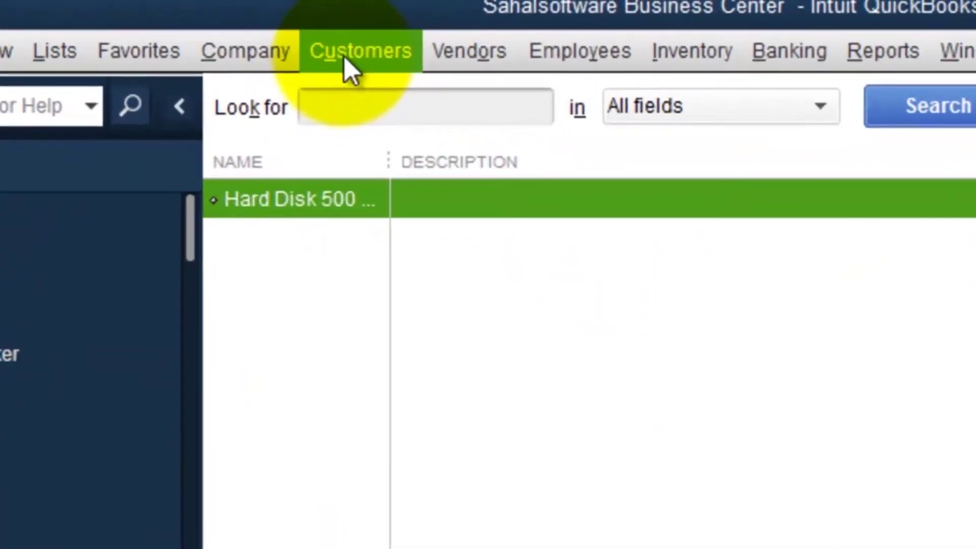
Step: In the Customer Center, make the 1,500.00-balance customer inactive, accepting the balance warning
left_click(280, 25)
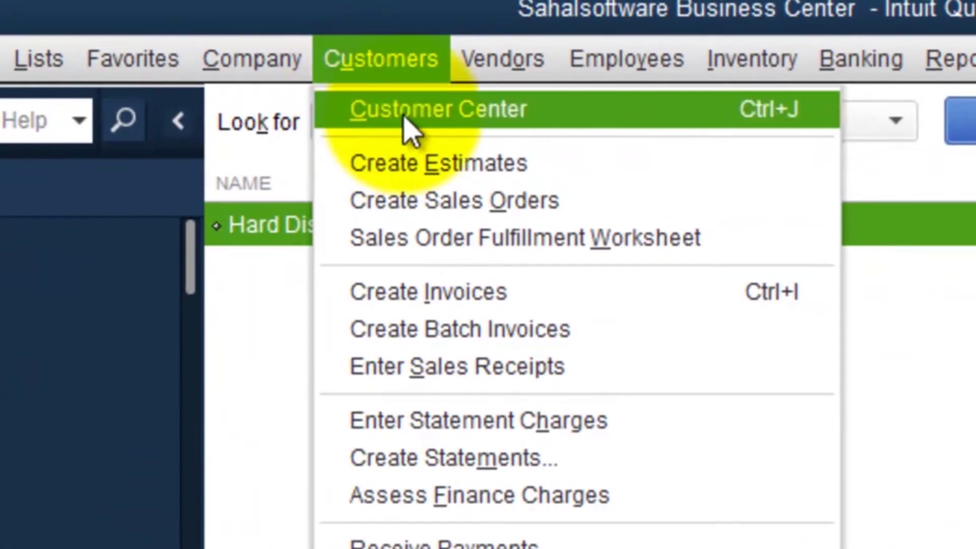
left_click(454, 114)
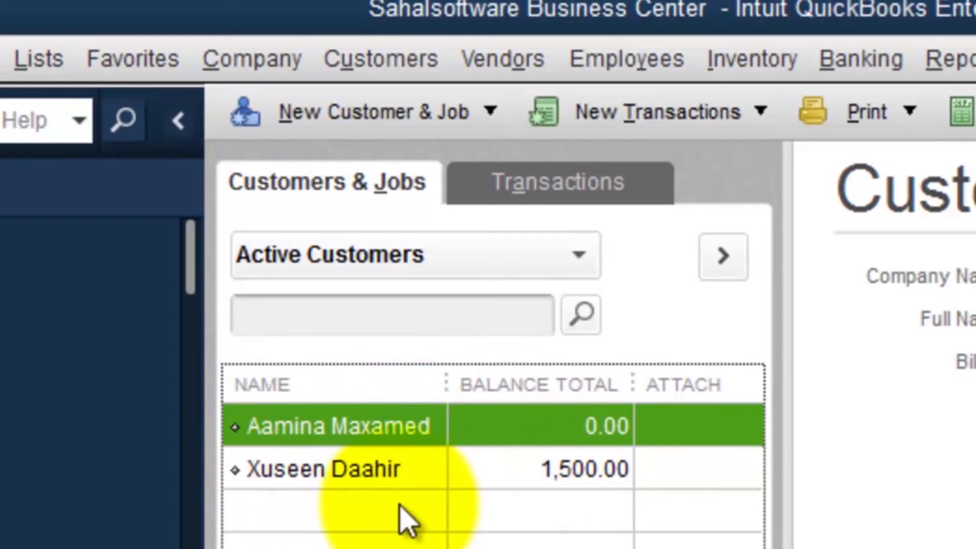
left_click(313, 470)
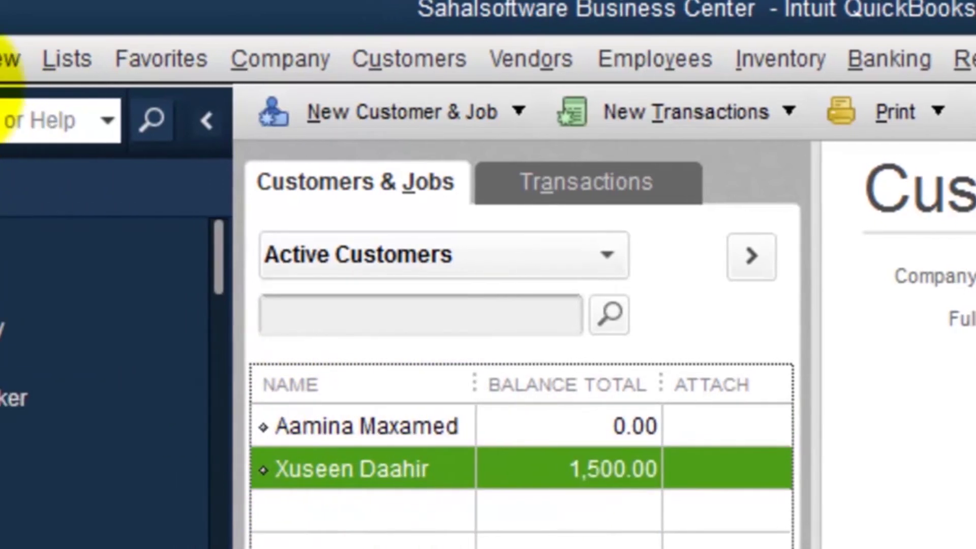
left_click(80, 66)
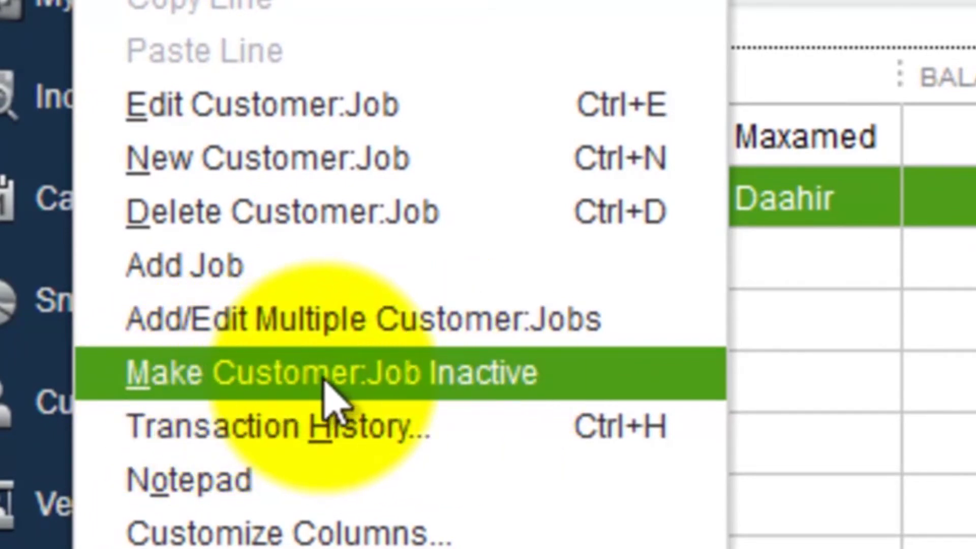
left_click(296, 394)
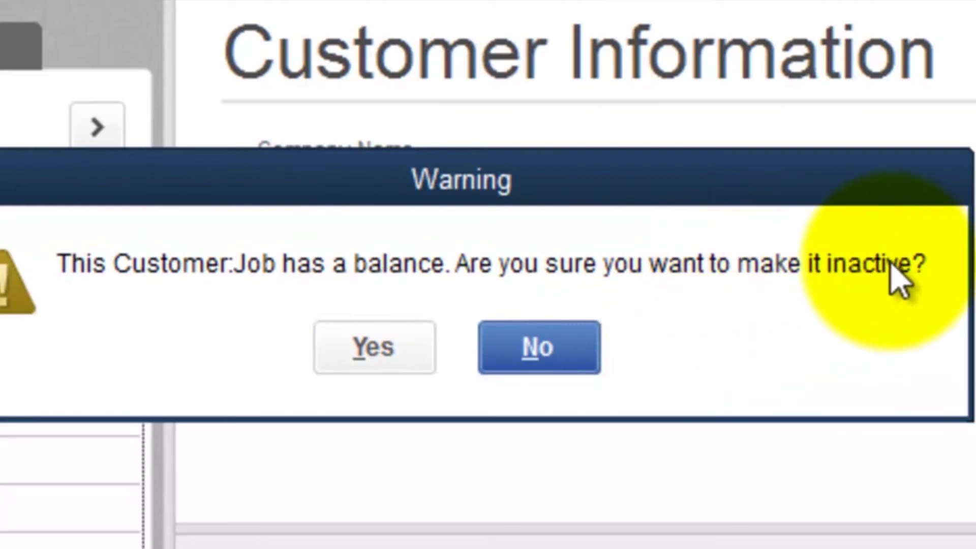
left_click_drag(523, 191, 176, 478)
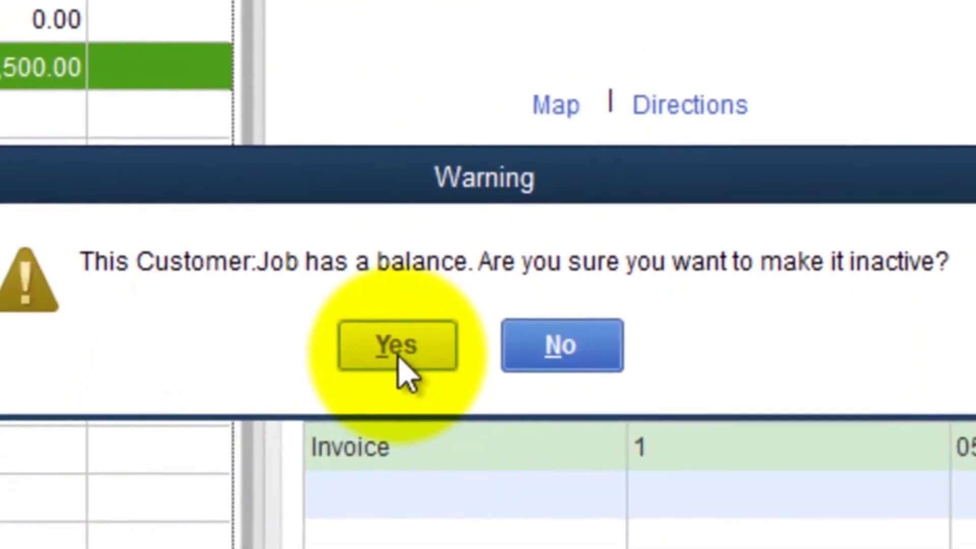
left_click(308, 548)
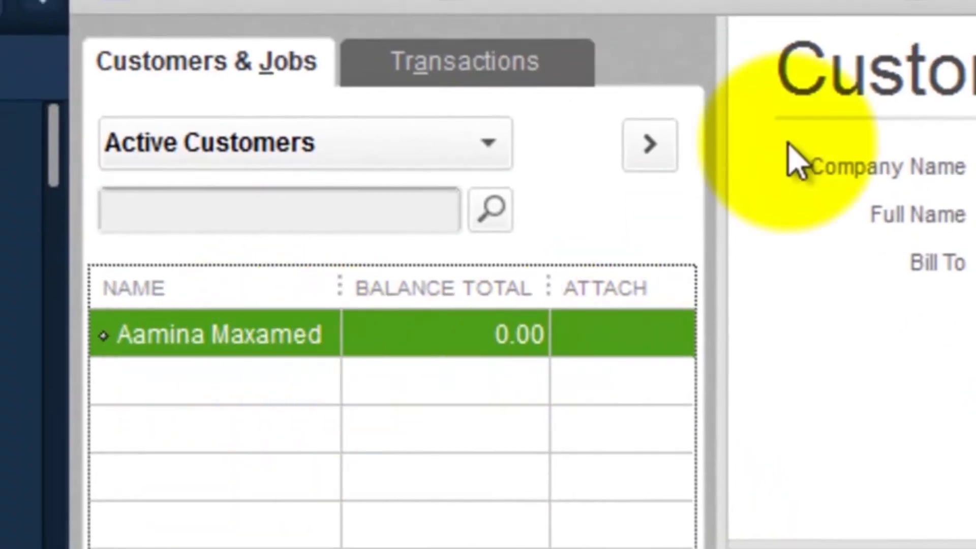
left_click(905, 4)
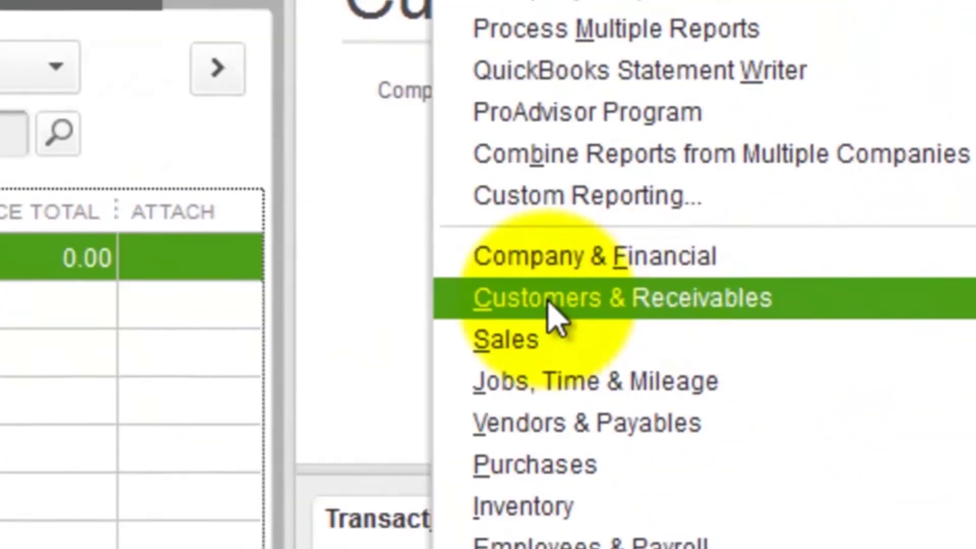
Step: Run the Customer Balance Summary report, then invoice the sole remaining active customer
mouse_move(648, 305)
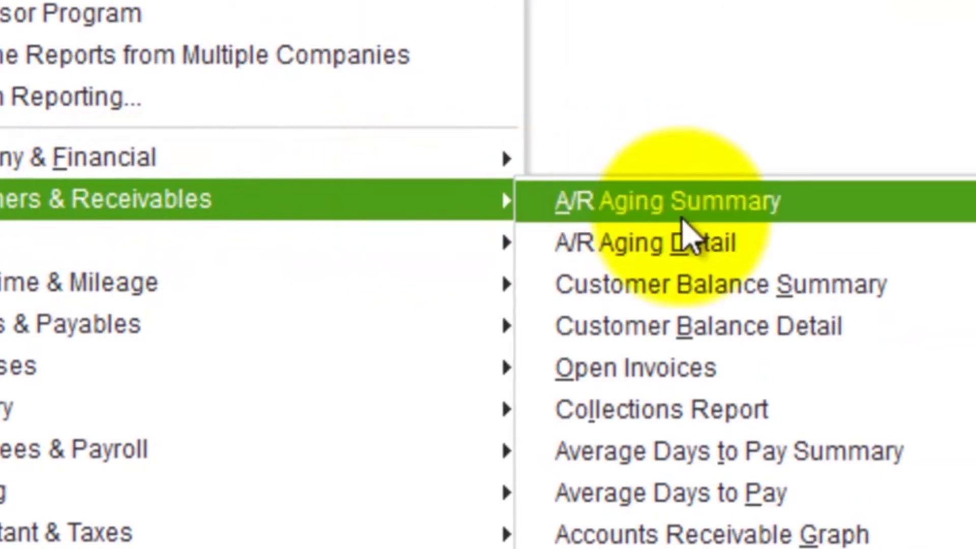
left_click(656, 299)
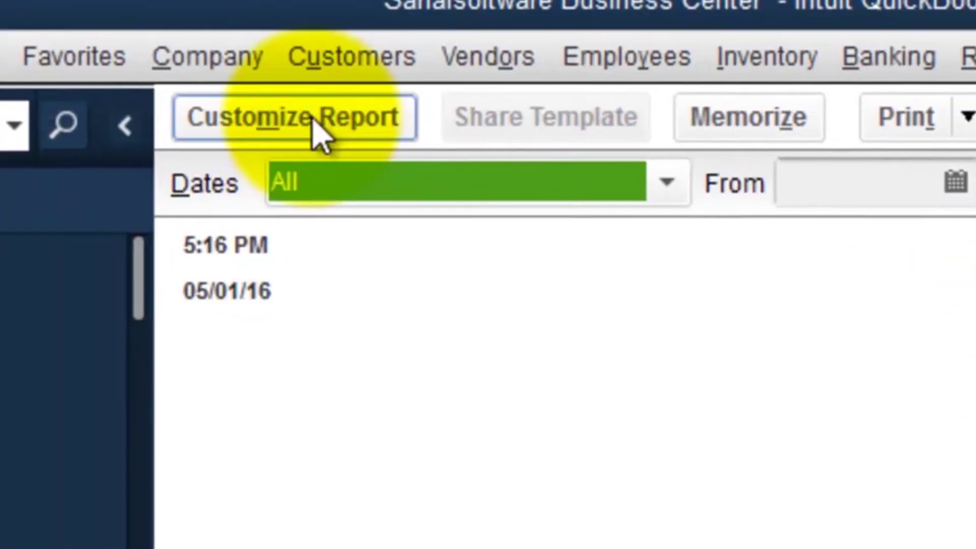
left_click(325, 61)
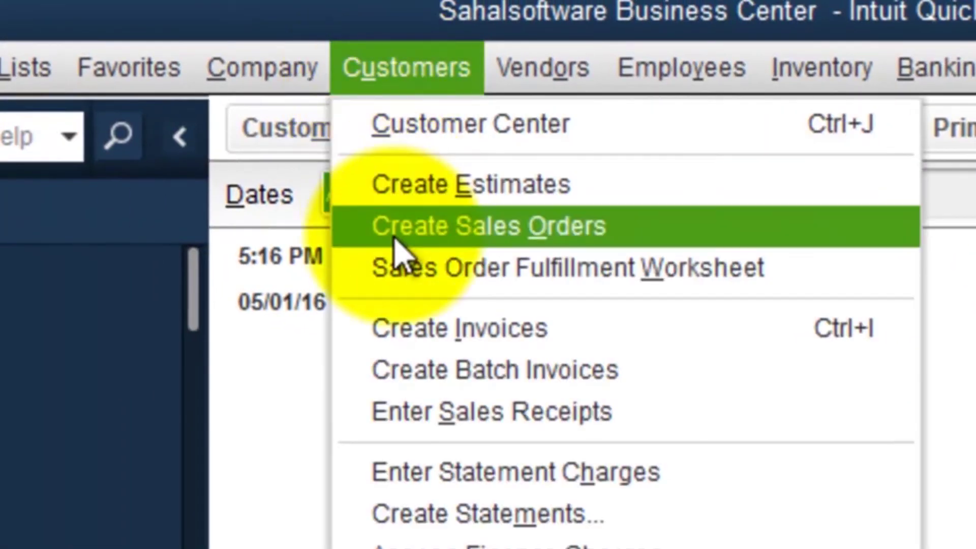
left_click(468, 339)
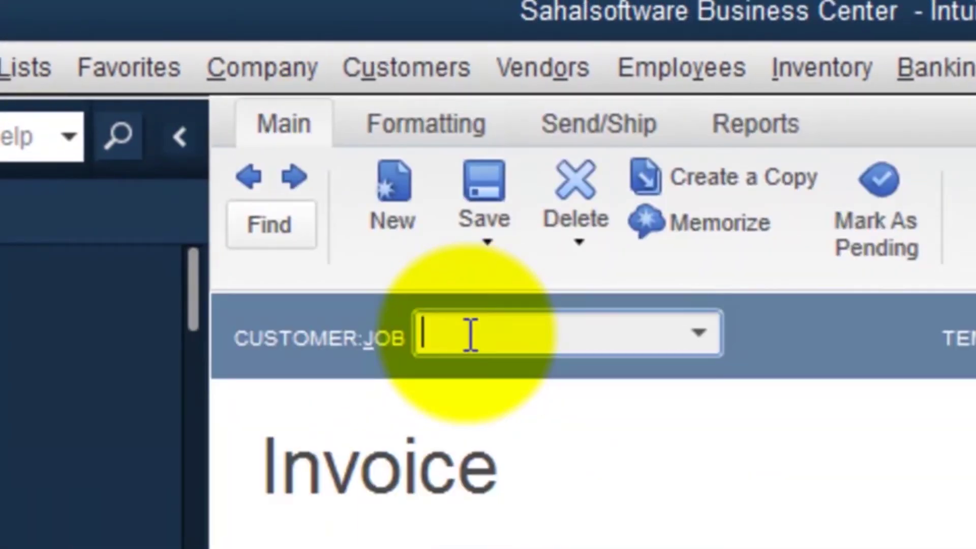
left_click(705, 338)
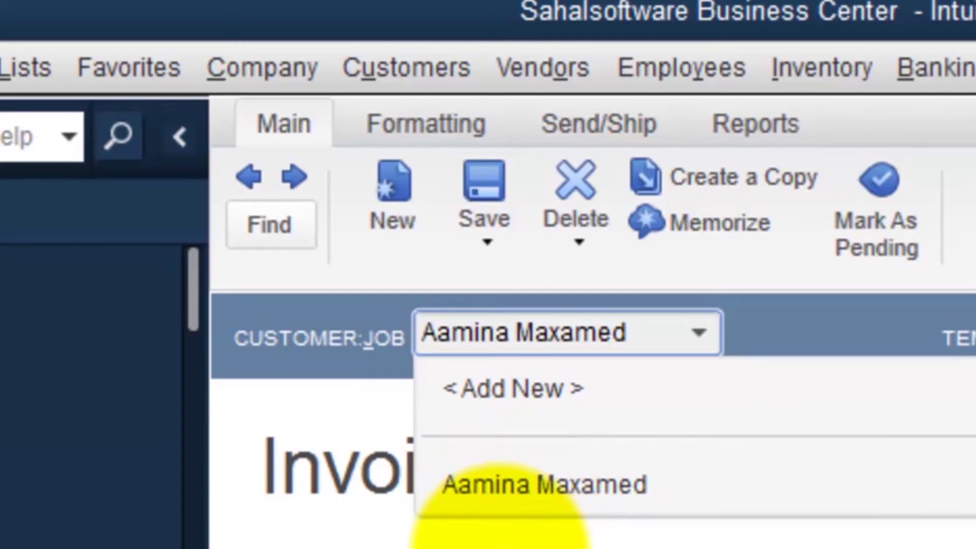
left_click(513, 508)
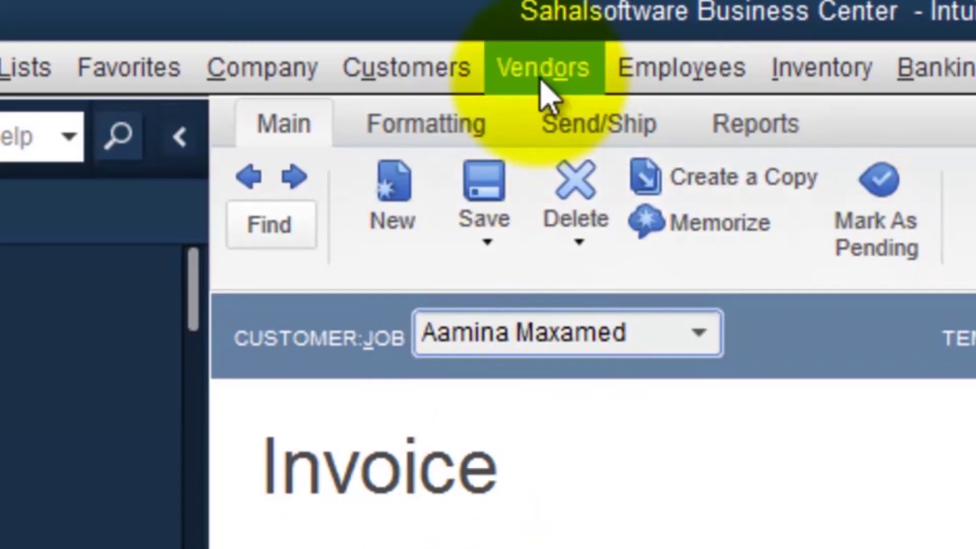
Step: In the Vendor Center, try deleting Horyaal Company from its right-click menu
left_click(538, 75)
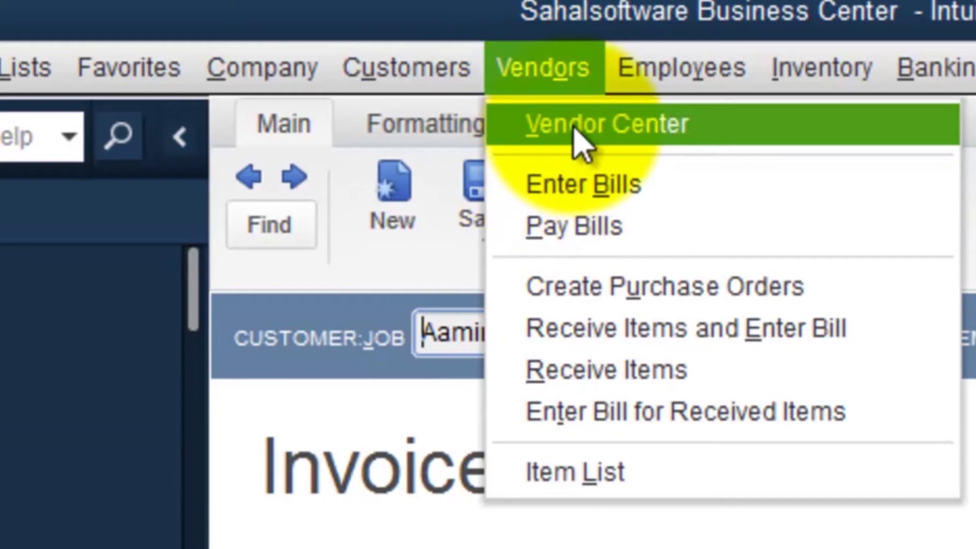
left_click(574, 130)
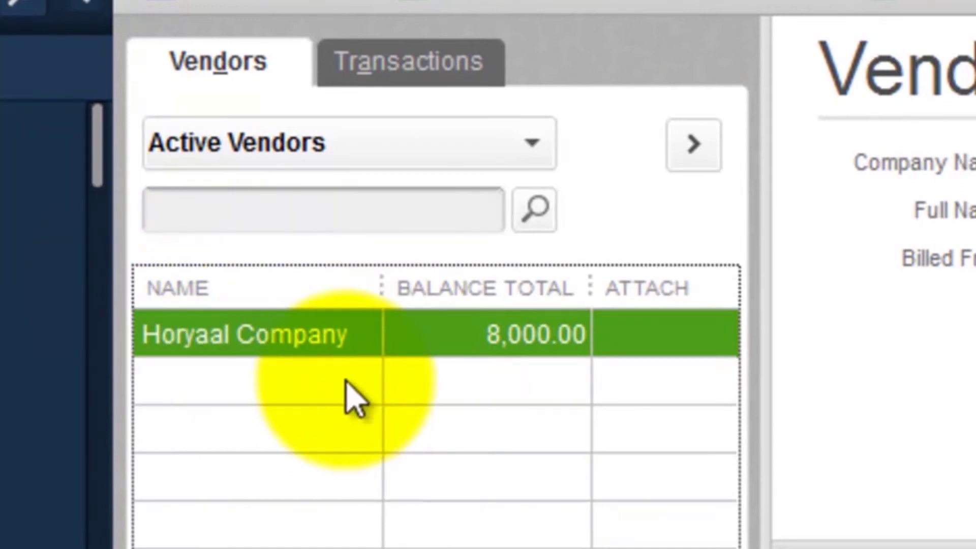
right_click(441, 337)
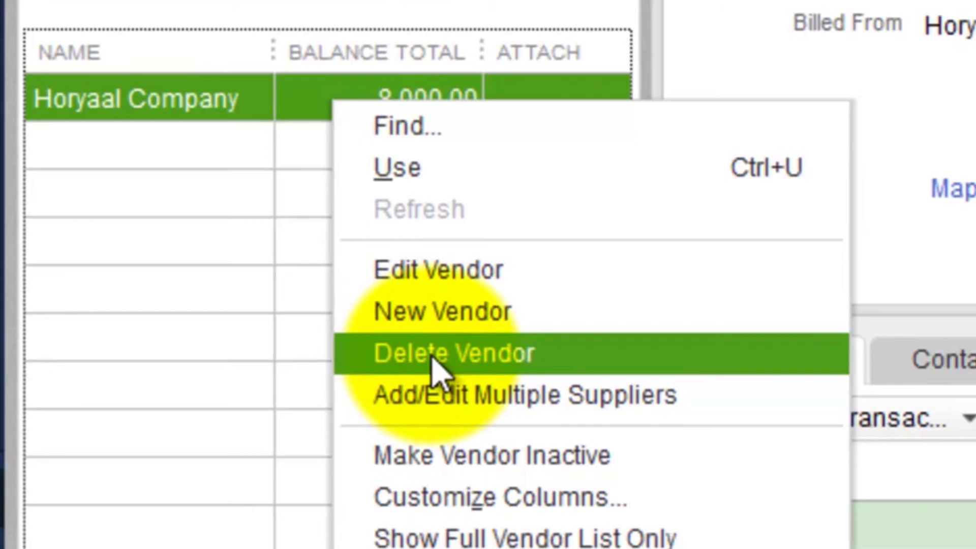
left_click(435, 356)
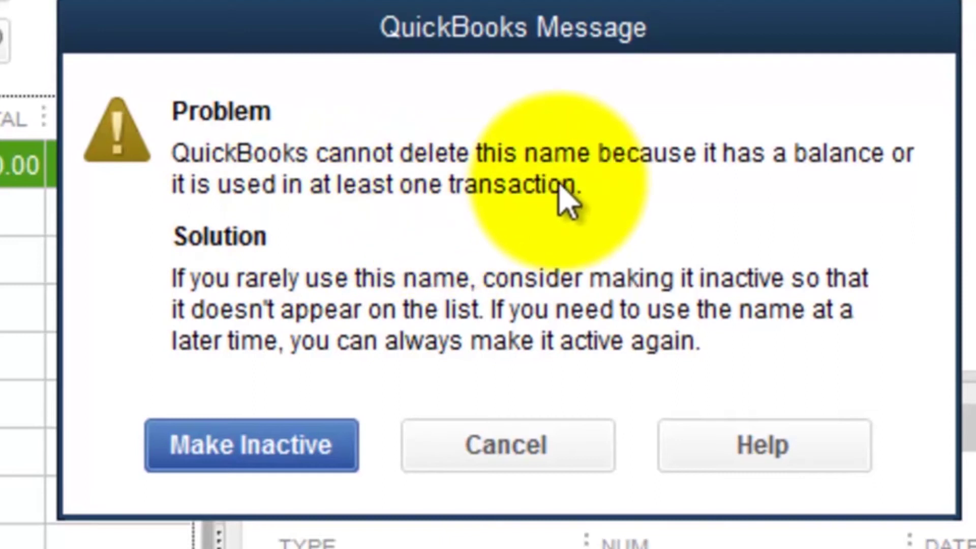
Step: Choose Make Inactive for Horyaal Company instead and accept the balance warning
left_click_drag(305, 44, 483, 6)
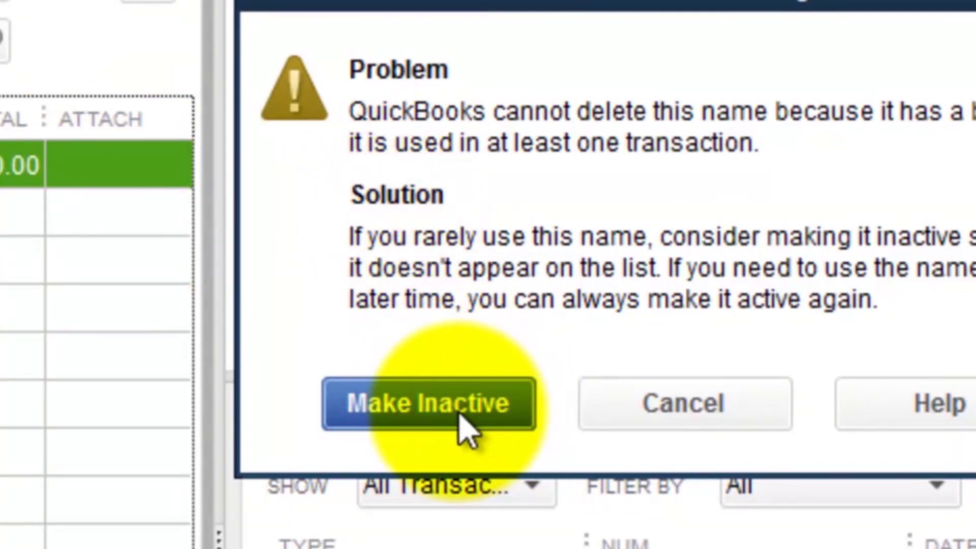
left_click(397, 414)
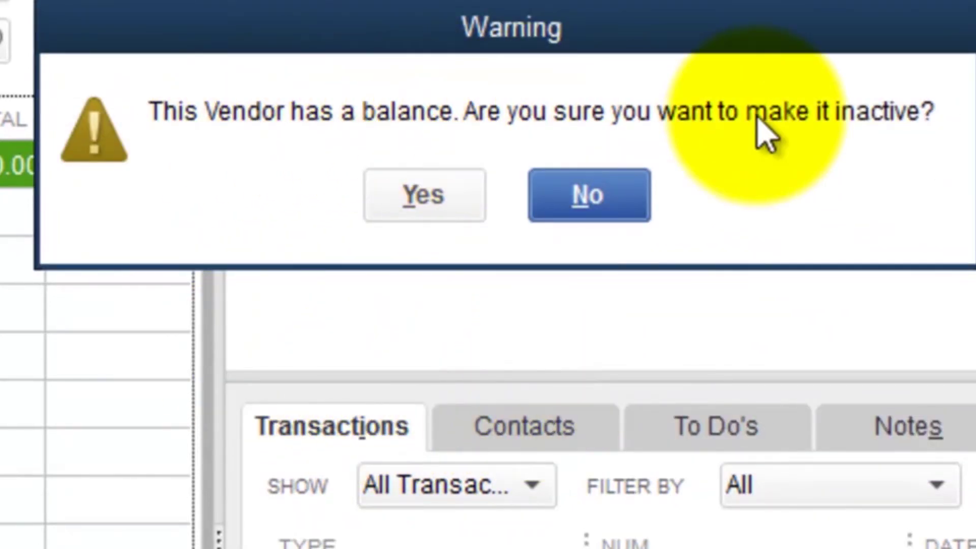
left_click(423, 195)
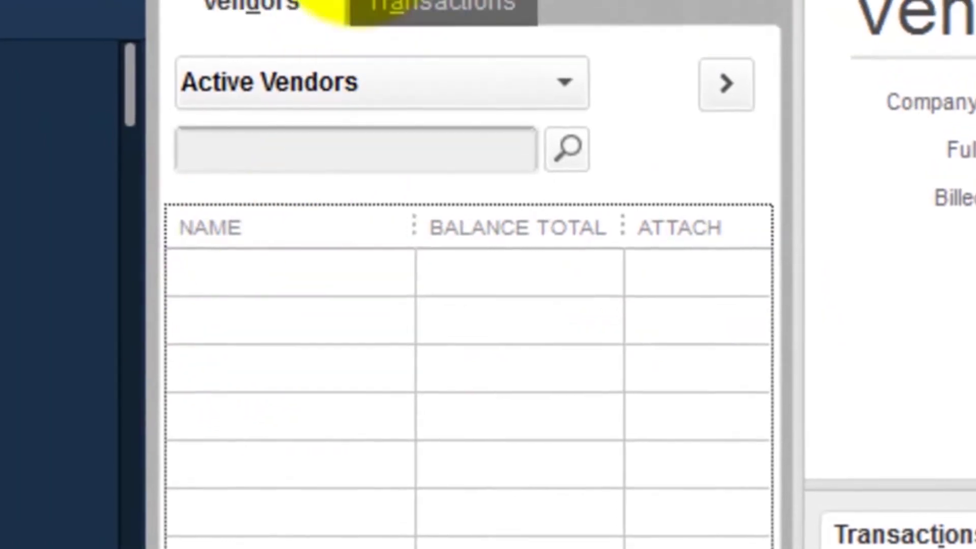
left_click(345, 25)
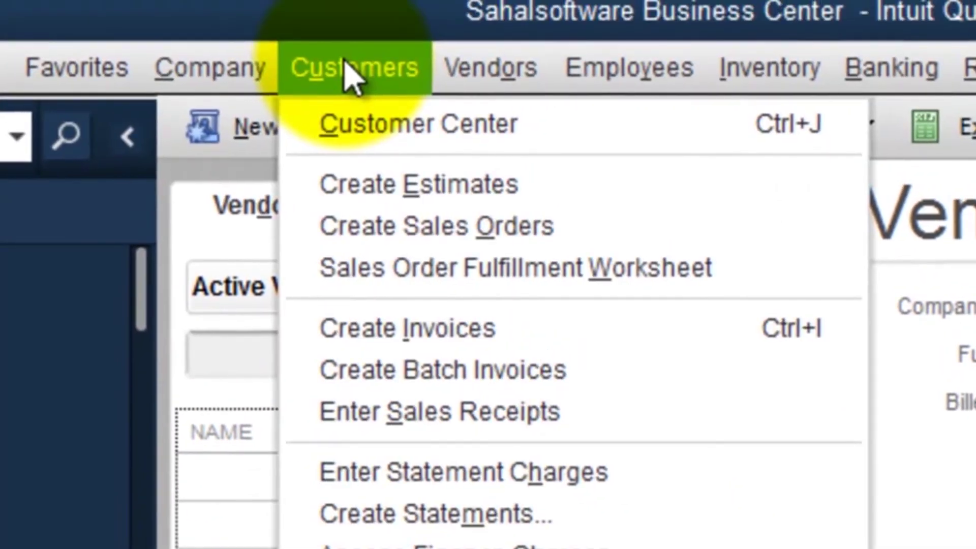
Step: On a new invoice, replace the customer with a new customer's full name and Quick Add it
left_click(404, 346)
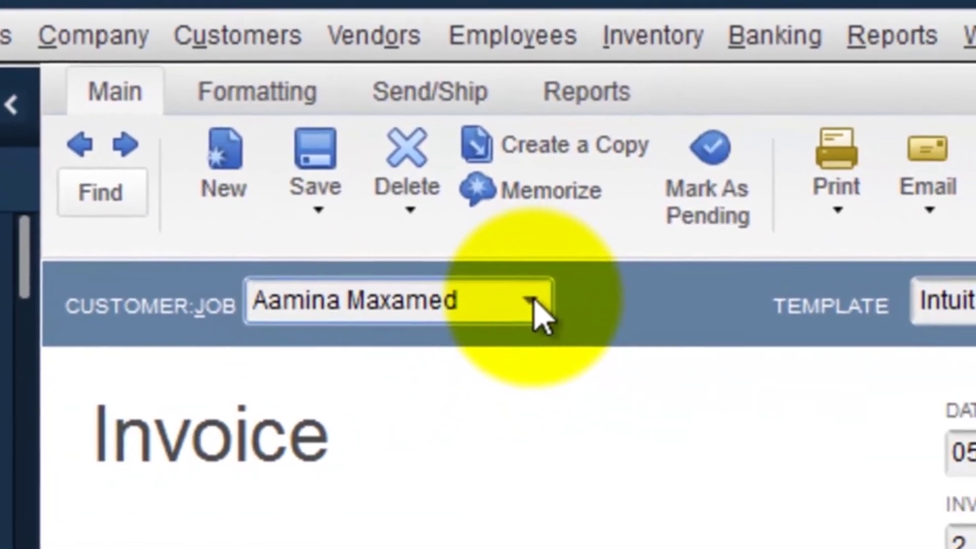
left_click_drag(548, 324, 245, 328)
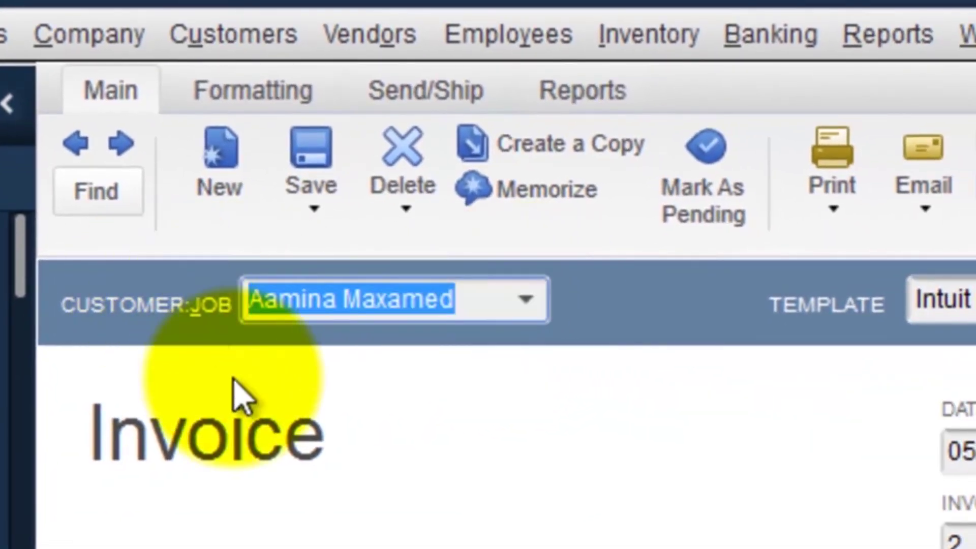
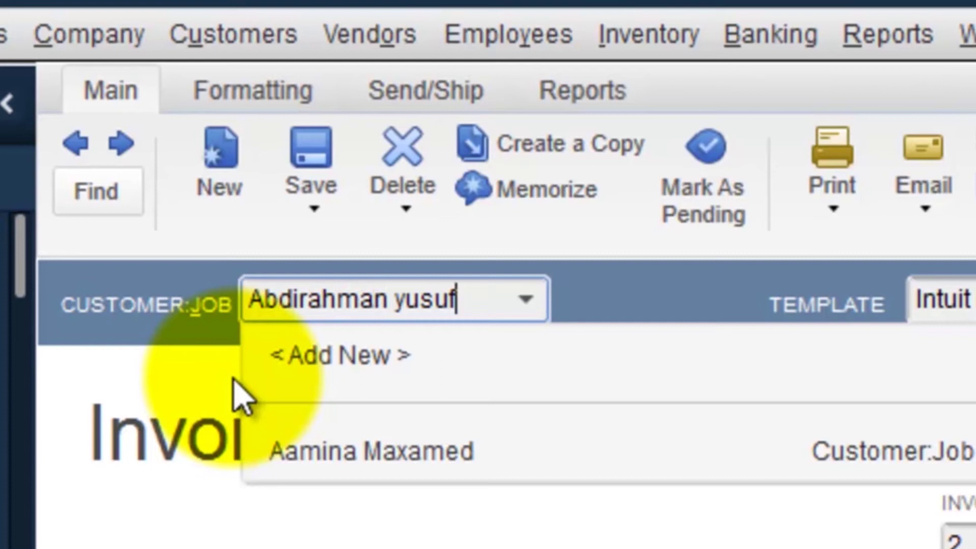
key("Tab")
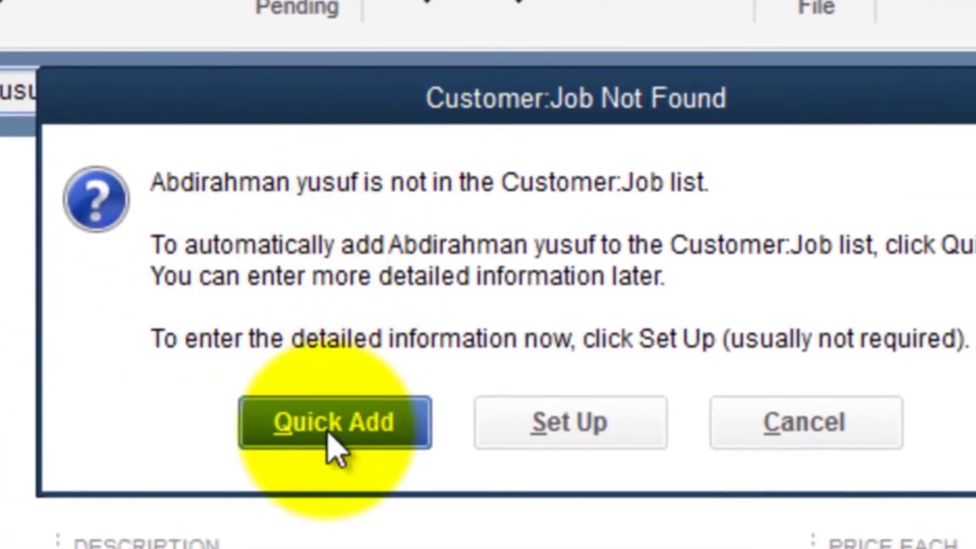
left_click(329, 446)
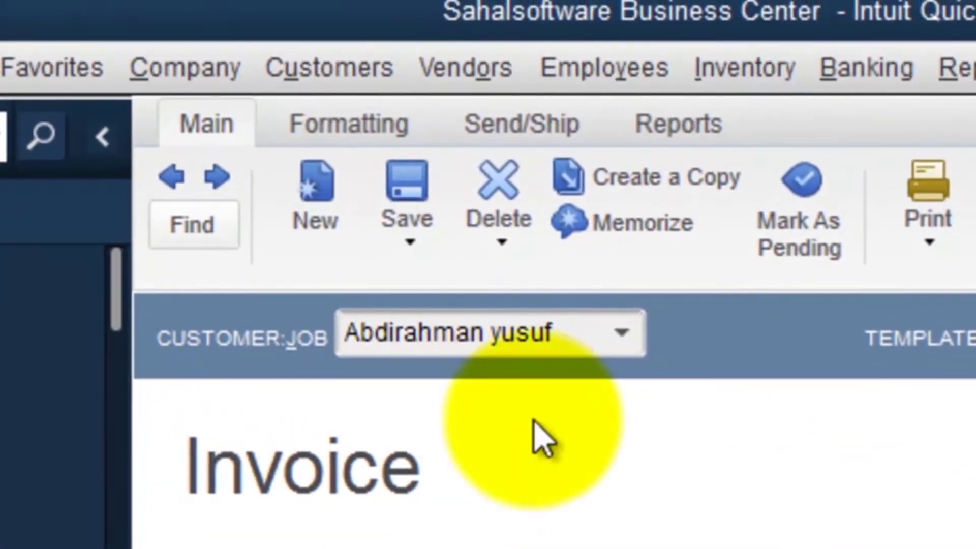
Step: In the Customer Center, delete the newly added customer with Delete Customer:Job and confirm
left_click(313, 84)
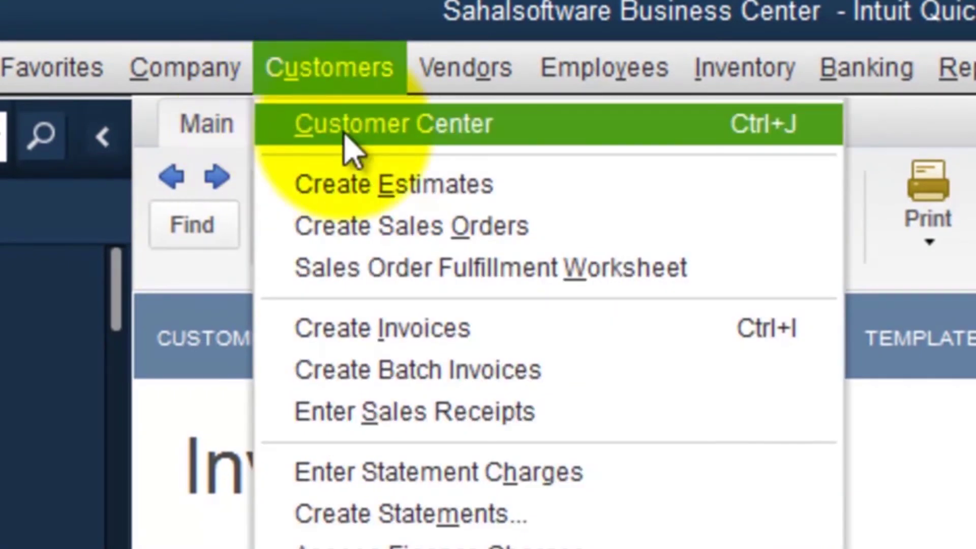
left_click(407, 127)
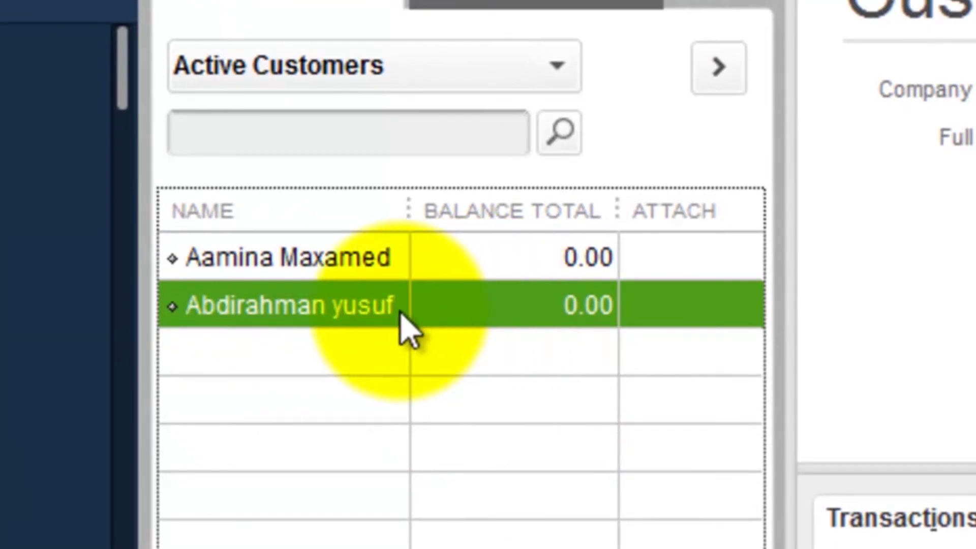
right_click(361, 306)
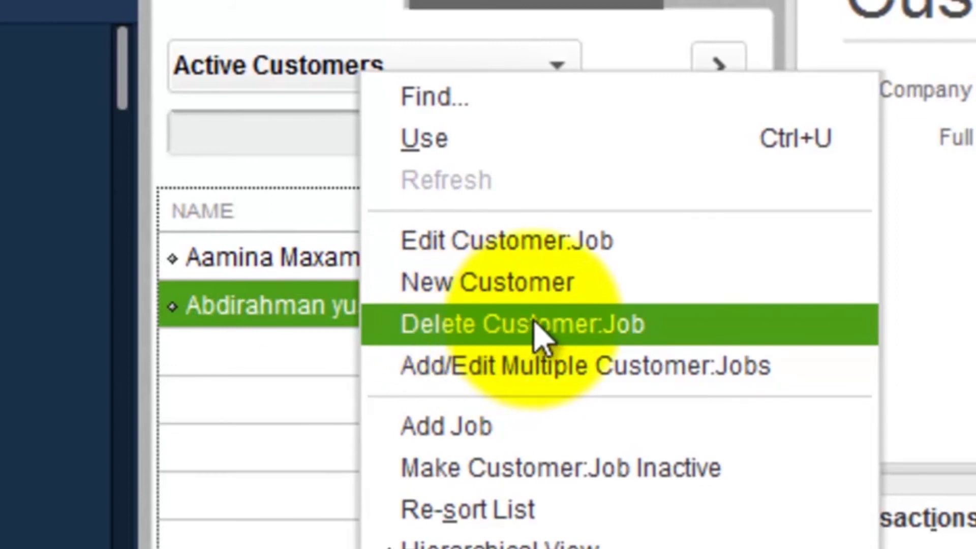
left_click(511, 336)
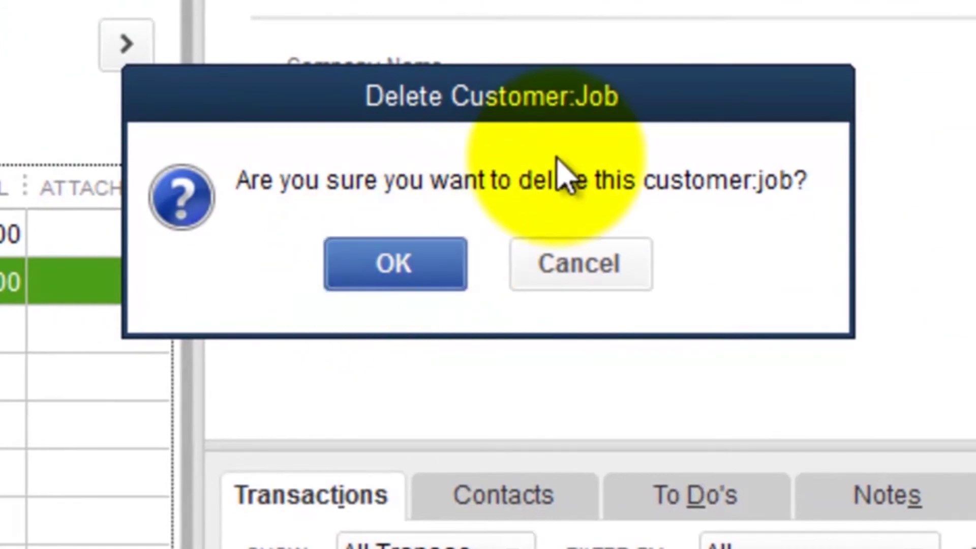
left_click(378, 279)
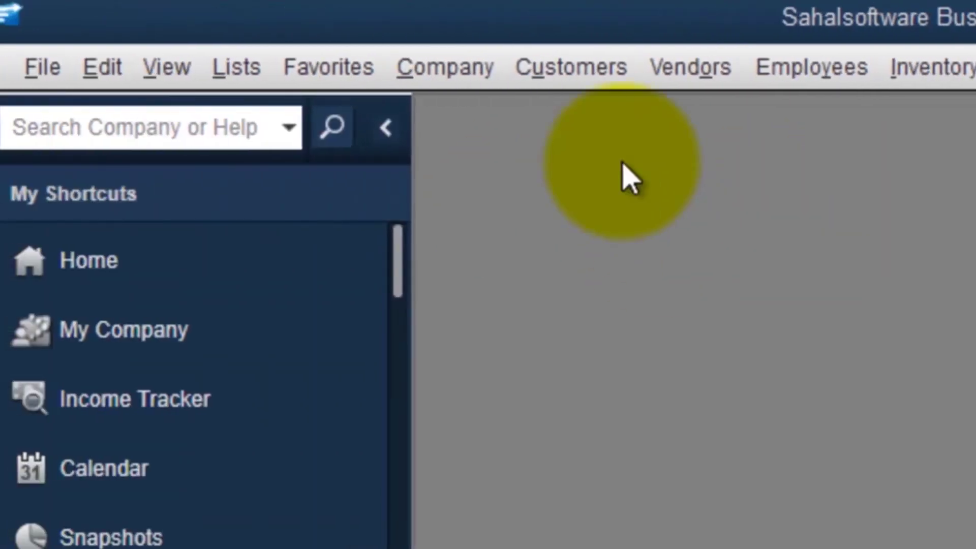
Step: Open the Customer Center and run the Customer Balance Summary report from Customers & Receivables
left_click(555, 71)
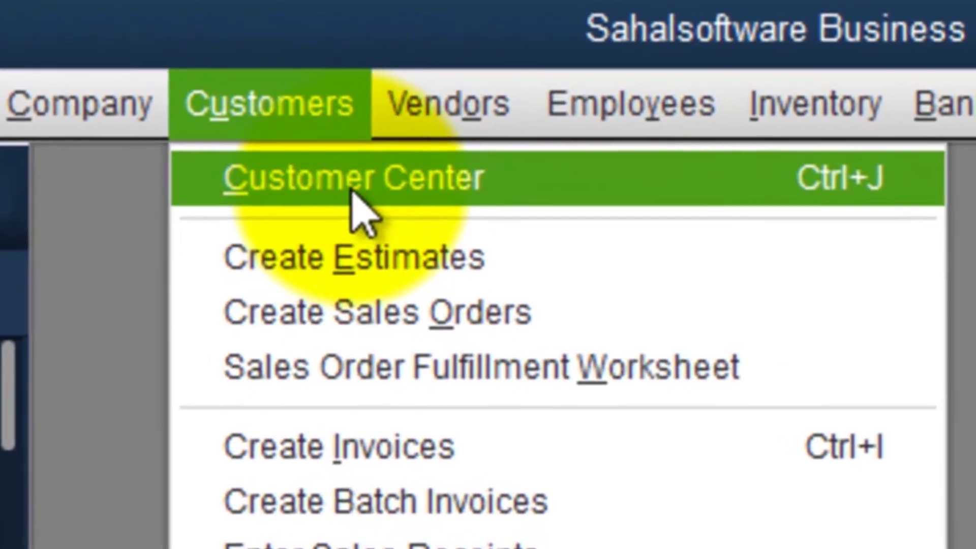
left_click(305, 194)
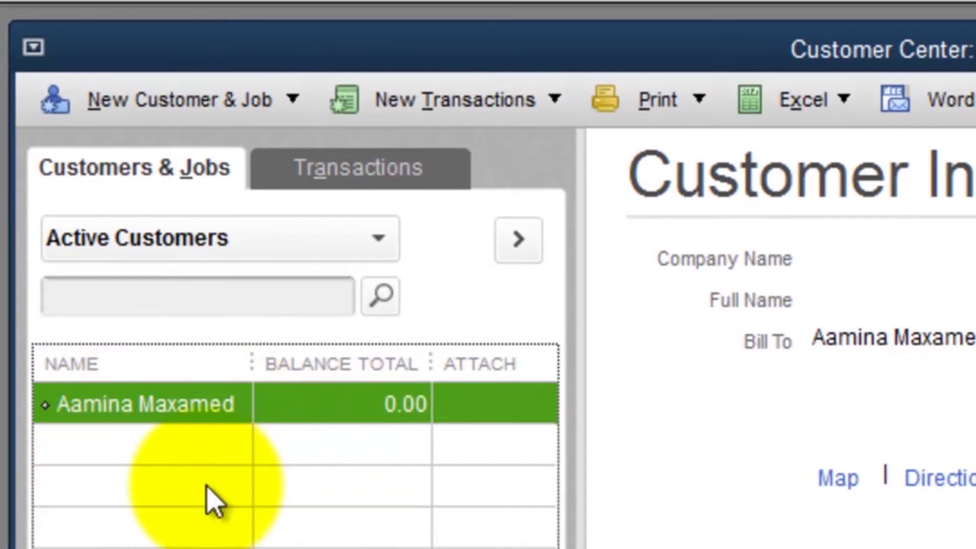
left_click(691, 0)
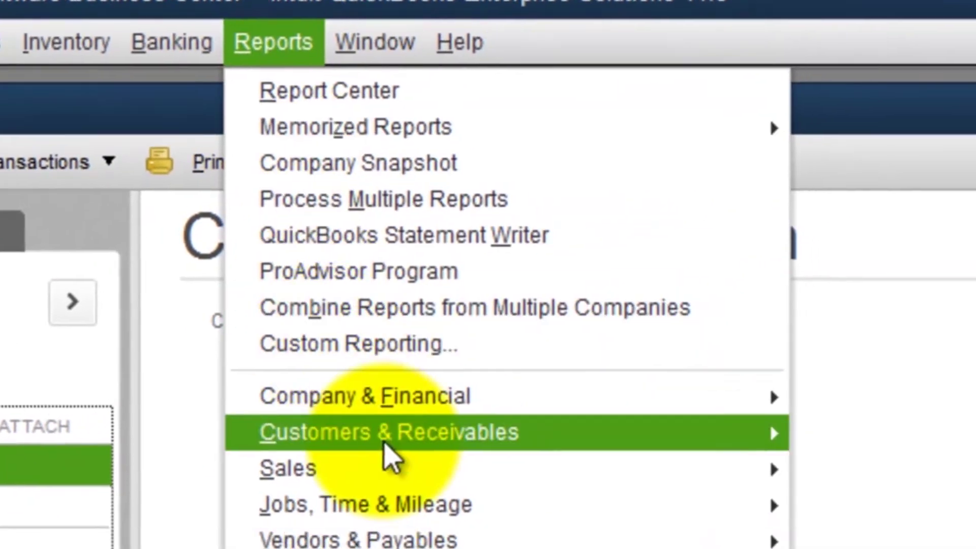
mouse_move(383, 444)
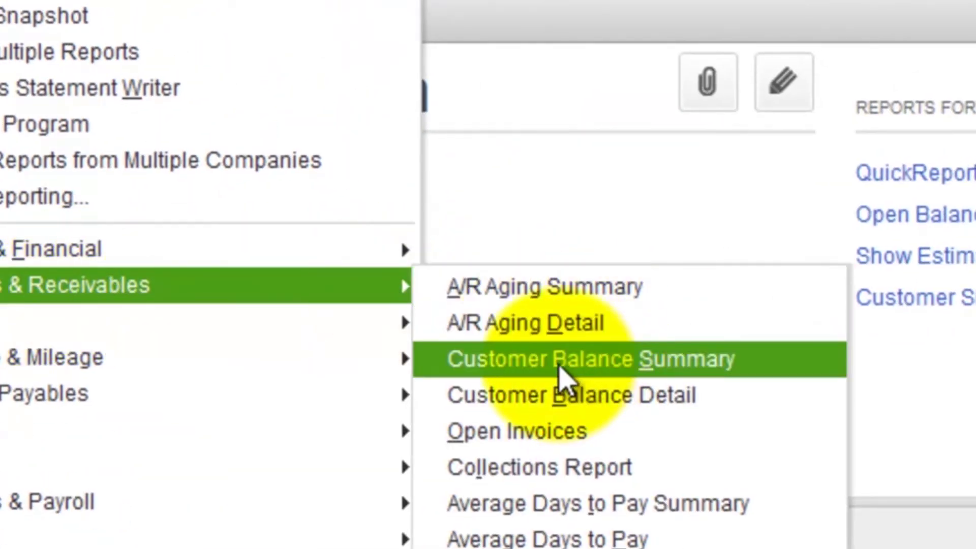
left_click(565, 376)
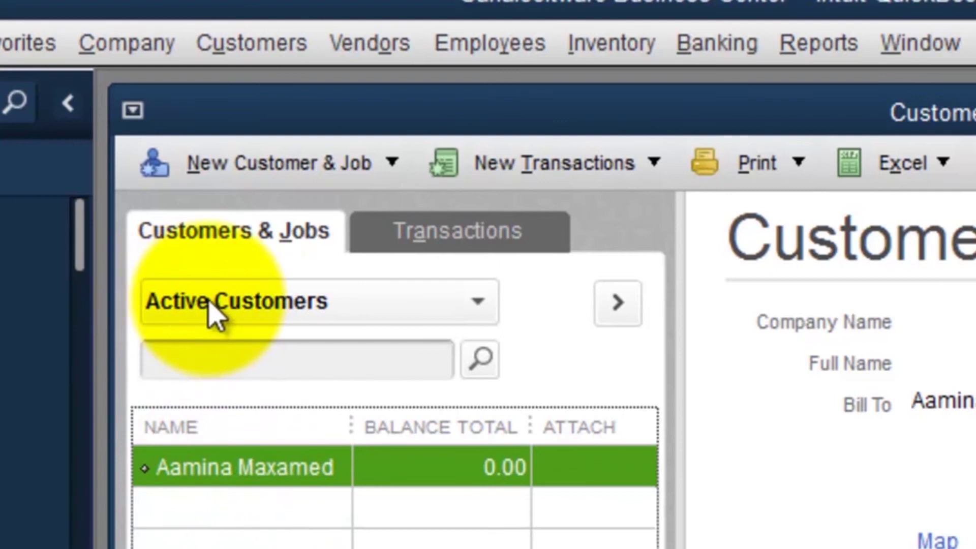
Step: Filter to All Customers, widen the Name column, and bring up actions for the inactive 1,500.00-balance customer
left_click(476, 303)
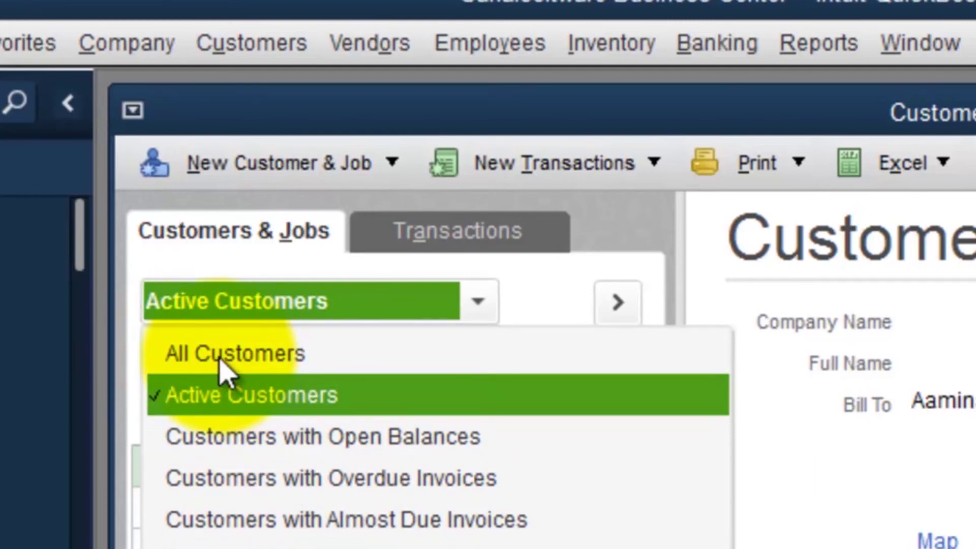
left_click(240, 356)
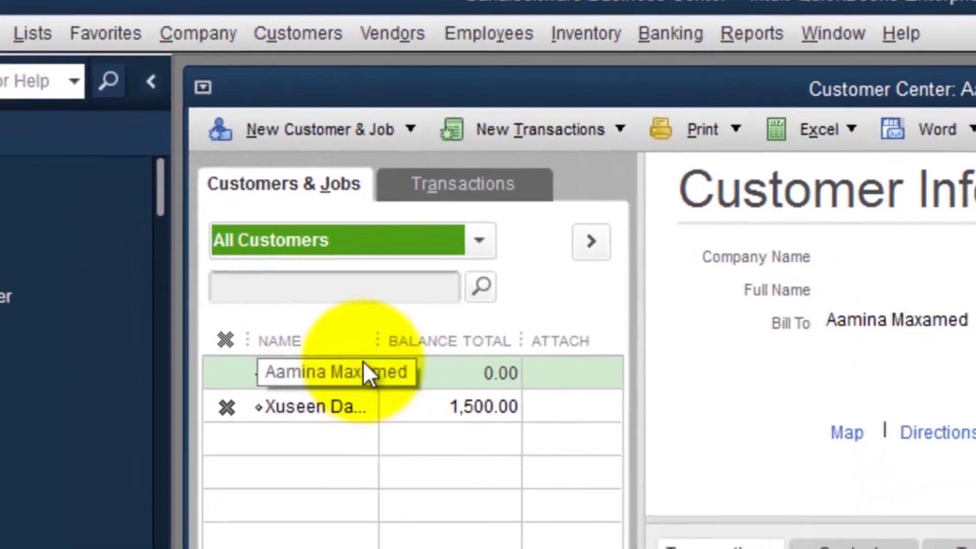
left_click_drag(374, 332, 432, 337)
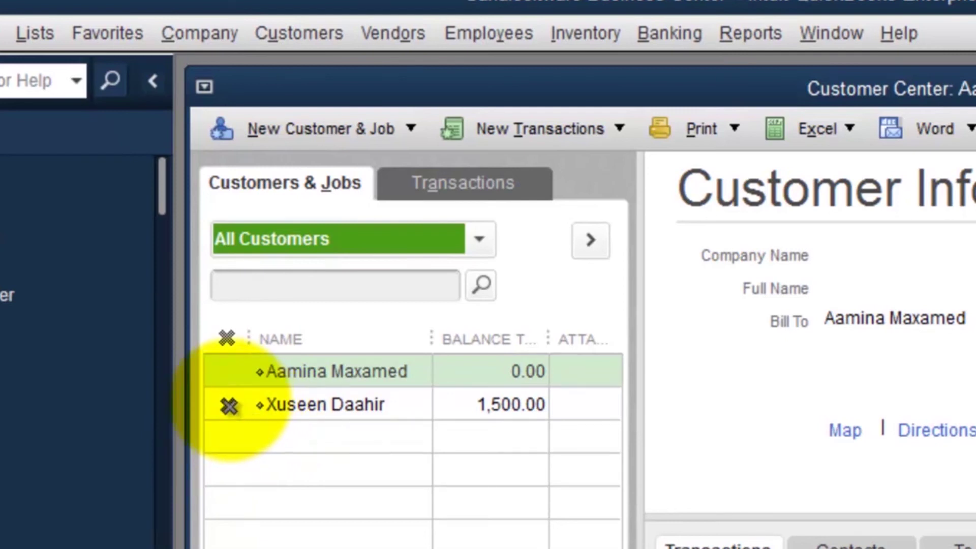
left_click(298, 404)
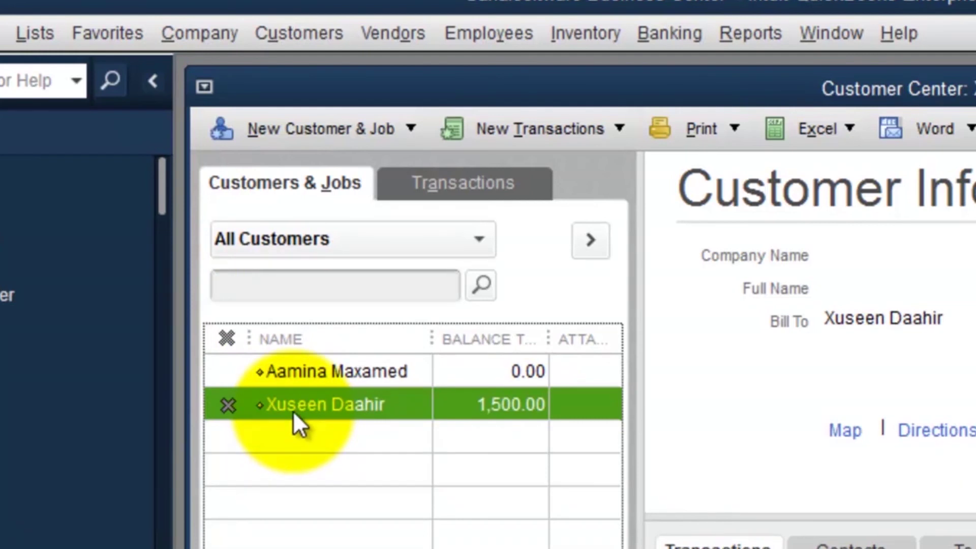
right_click(304, 405)
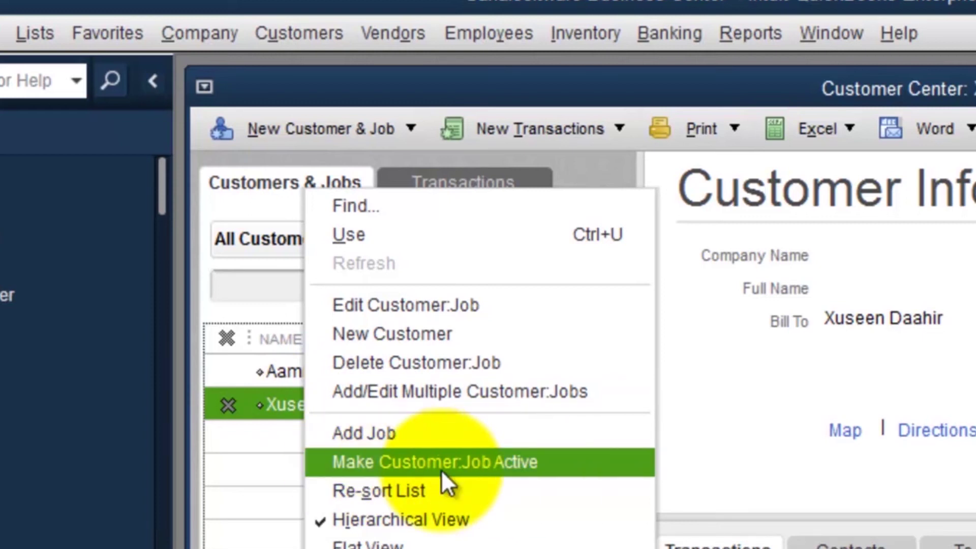
Step: Reactivate the 1,500.00-balance customer and confirm it now appears under Active Customers
left_click(413, 462)
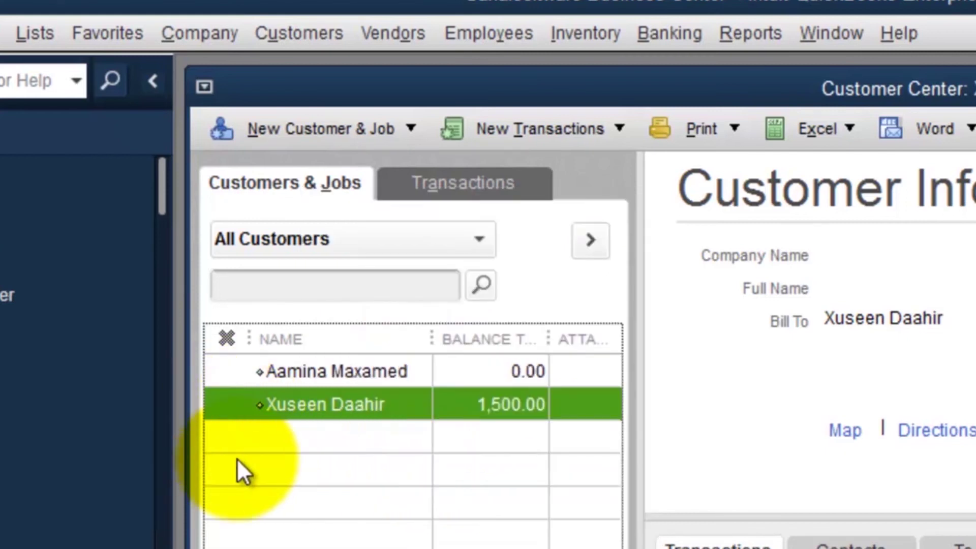
left_click(374, 239)
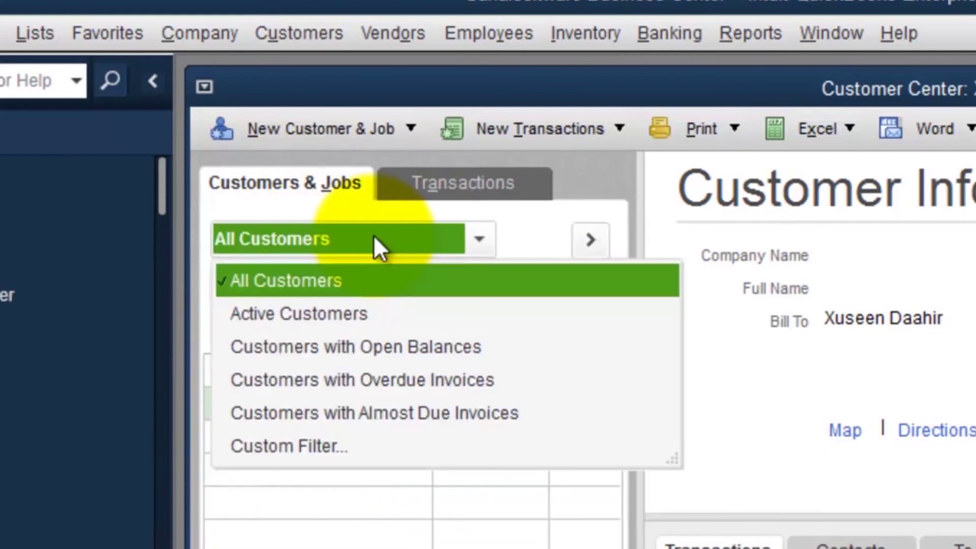
left_click(289, 315)
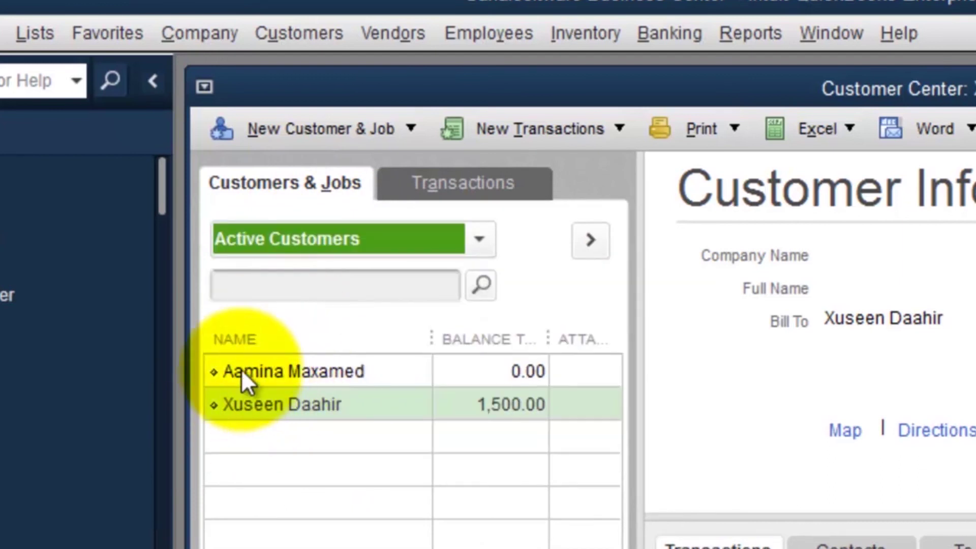
left_click(264, 376)
left_click(263, 405)
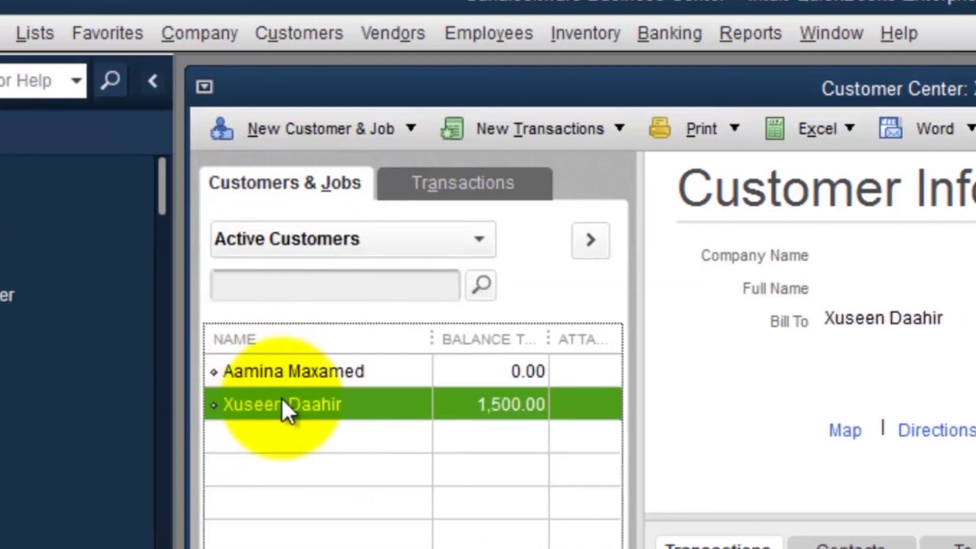
Step: Select the reactivated customer on a new invoice, then discard the invoice without recording it
left_click(280, 35)
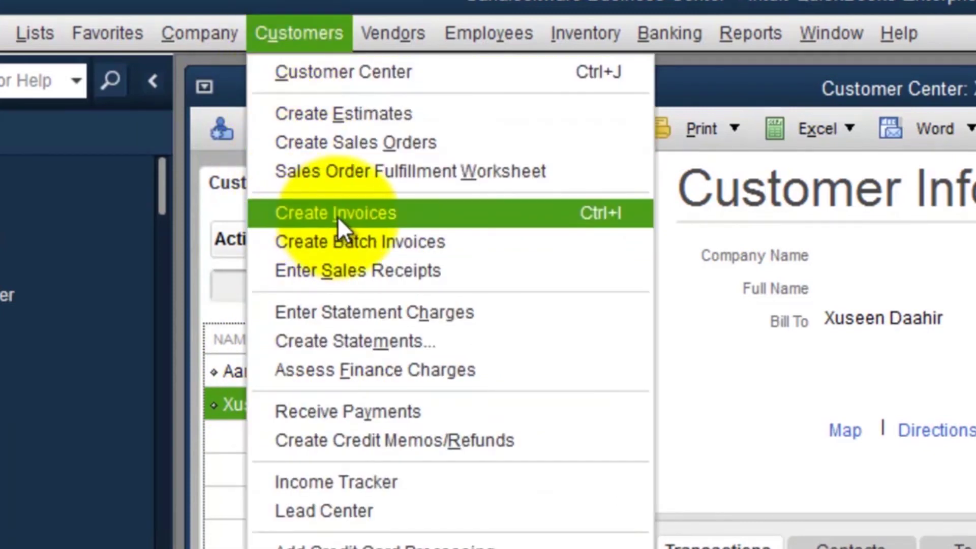
left_click(337, 217)
left_click(557, 264)
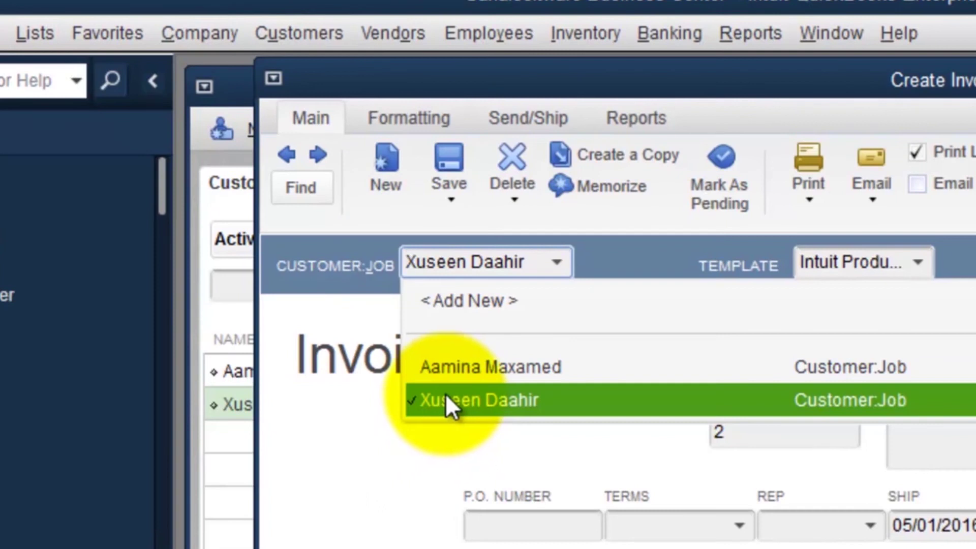
left_click(449, 401)
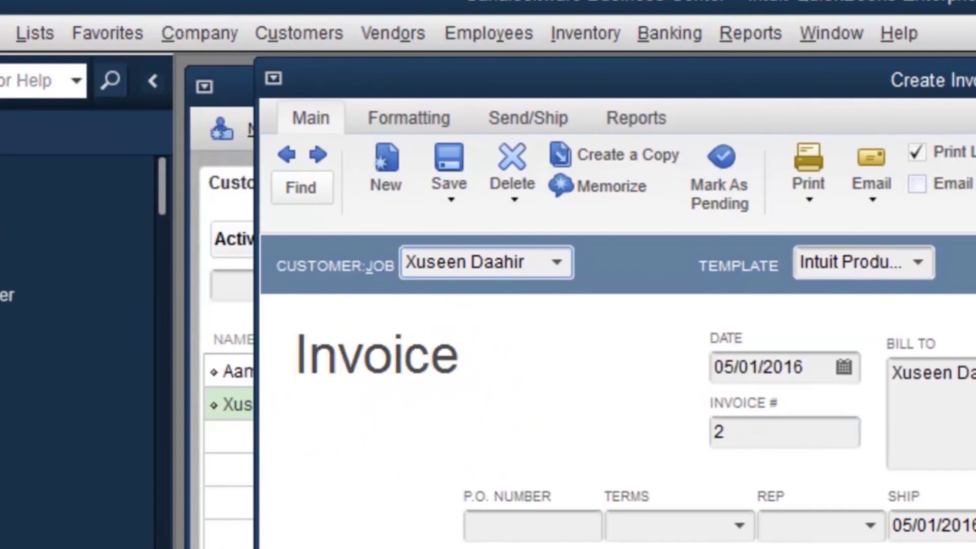
key("Escape")
left_click(850, 327)
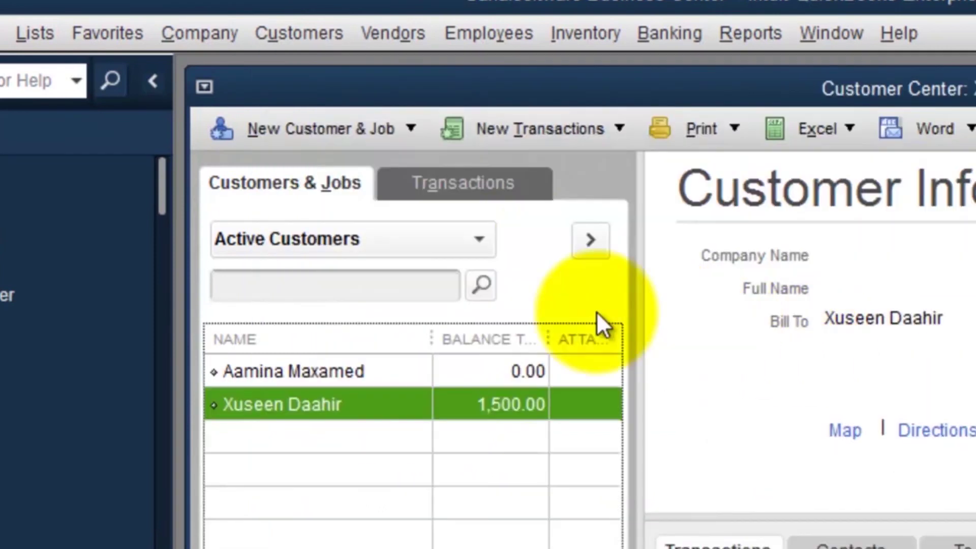
left_click(395, 45)
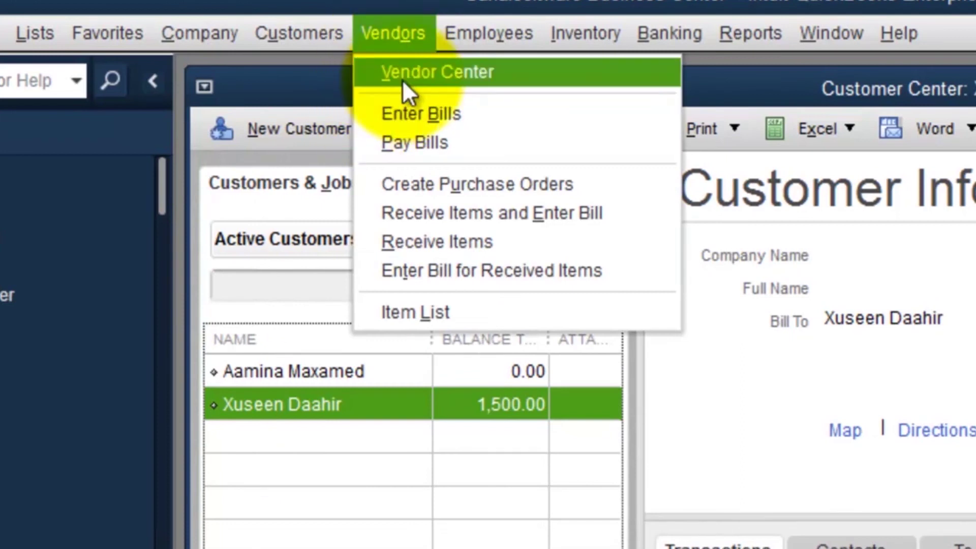
Step: Reactivate Horyaal Company from the All Vendors view and confirm it under Active Vendors with 8,000.00
left_click(423, 74)
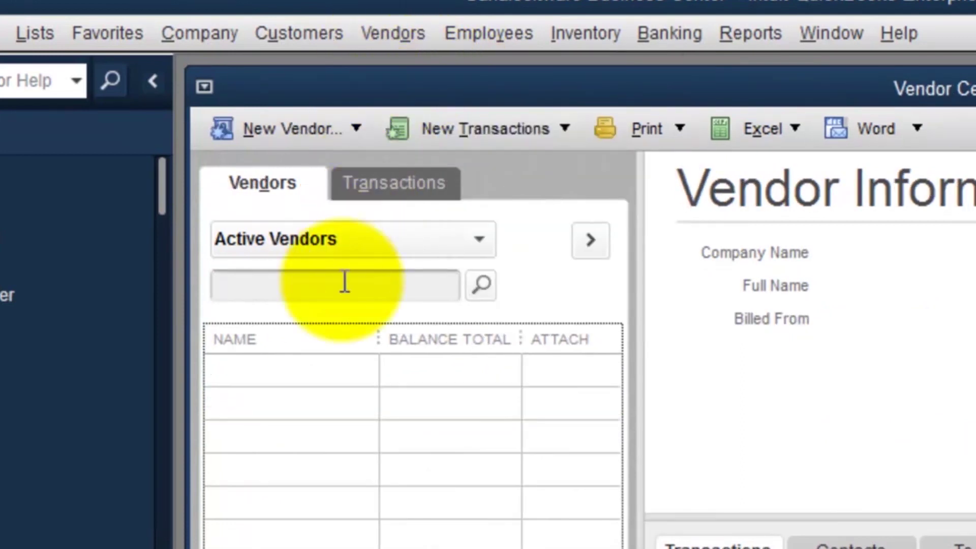
left_click(482, 239)
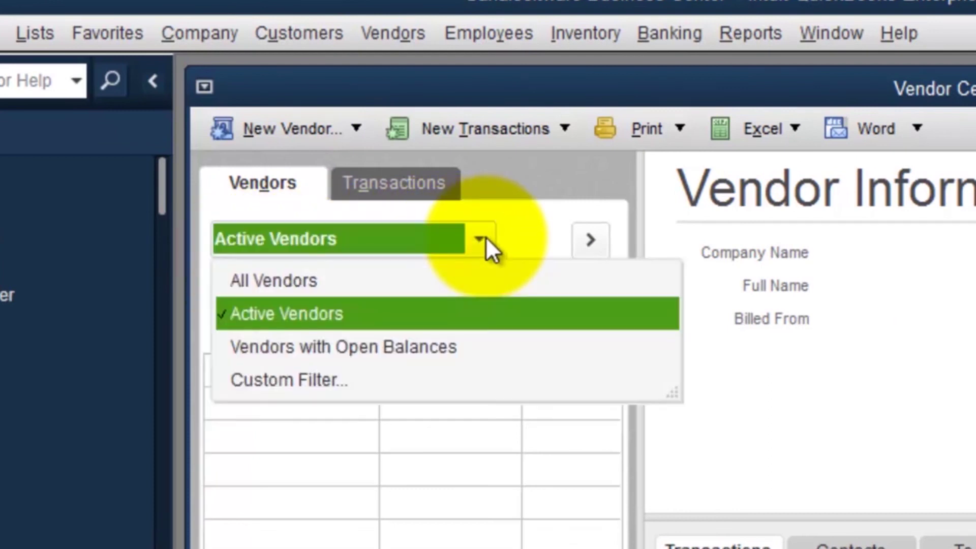
left_click(264, 280)
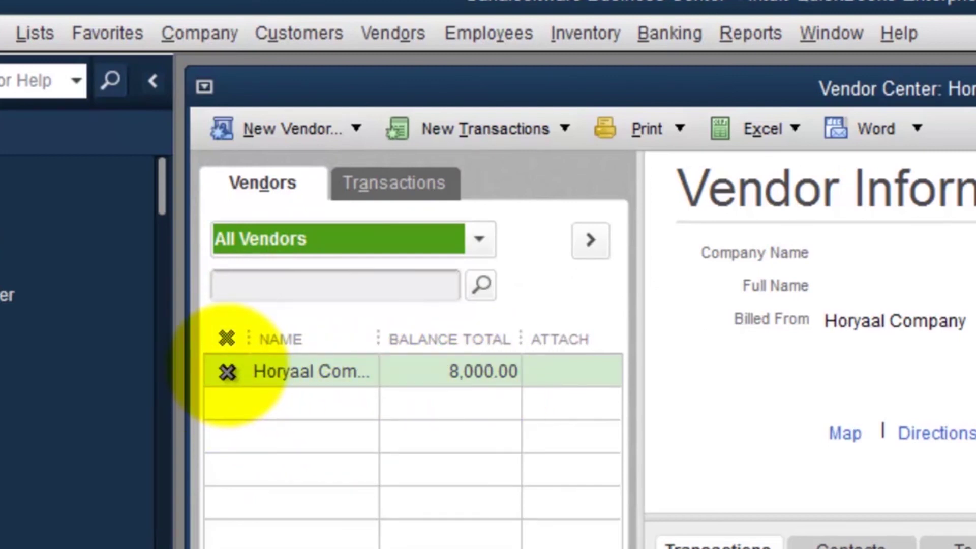
left_click(229, 371)
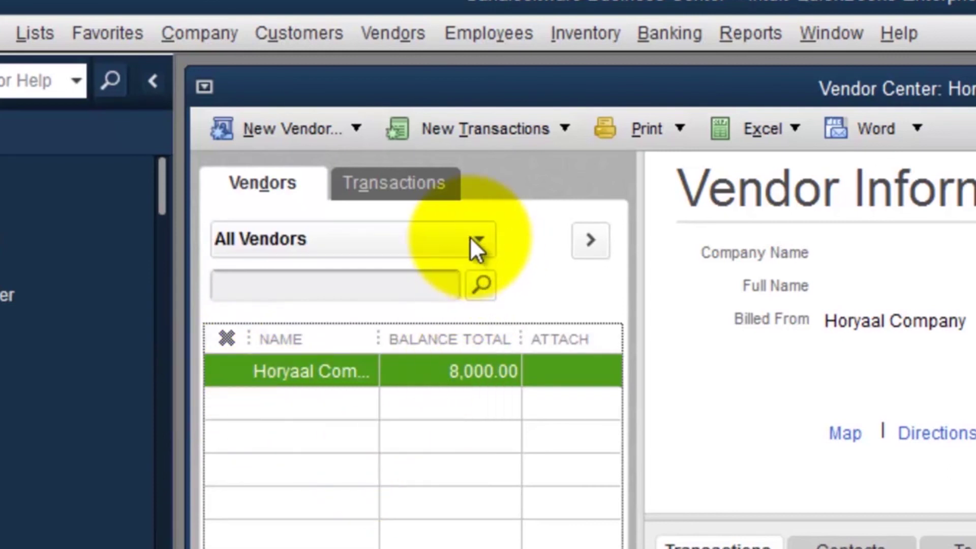
left_click(472, 239)
left_click(261, 312)
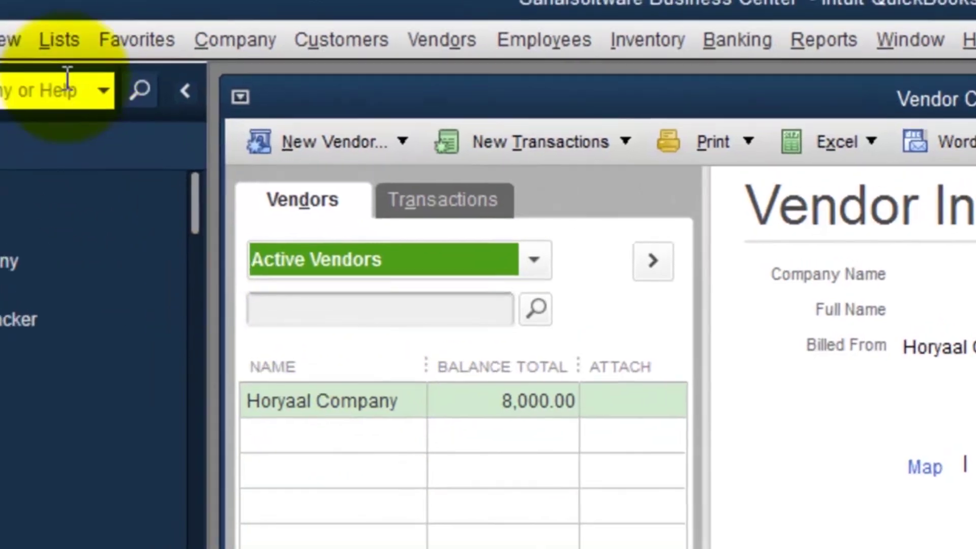
left_click(52, 43)
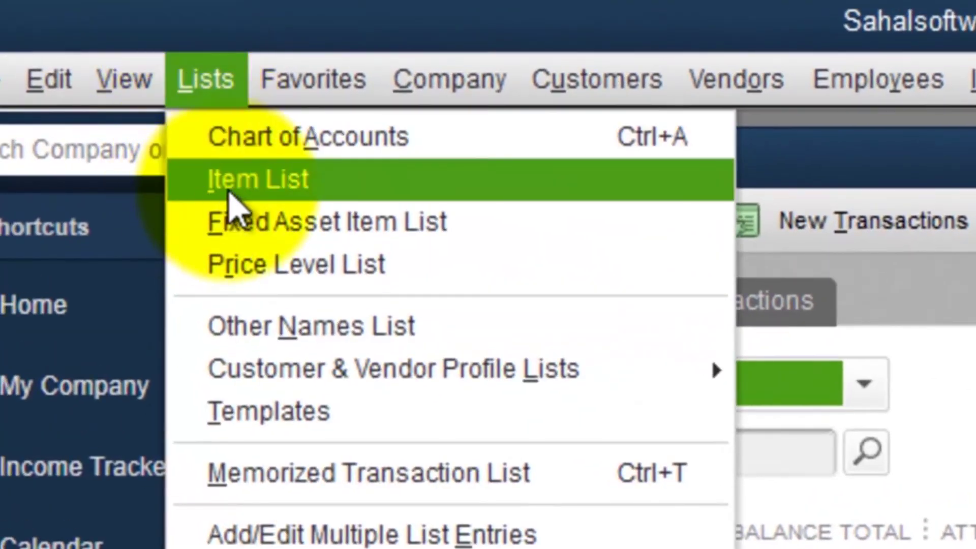
Step: Open the Item List, widen the Name column, and show inactive items to reveal Memory 16 GB
left_click(230, 188)
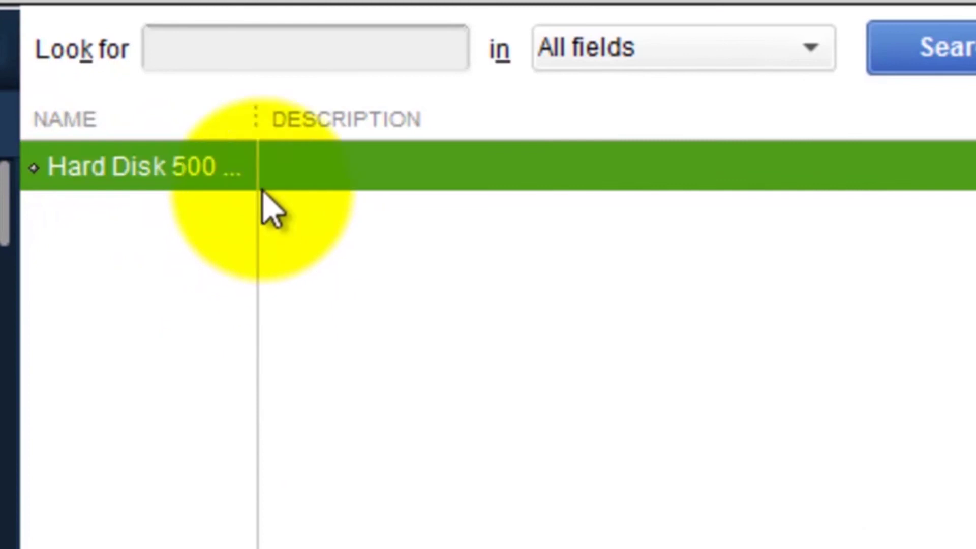
left_click_drag(255, 135, 388, 149)
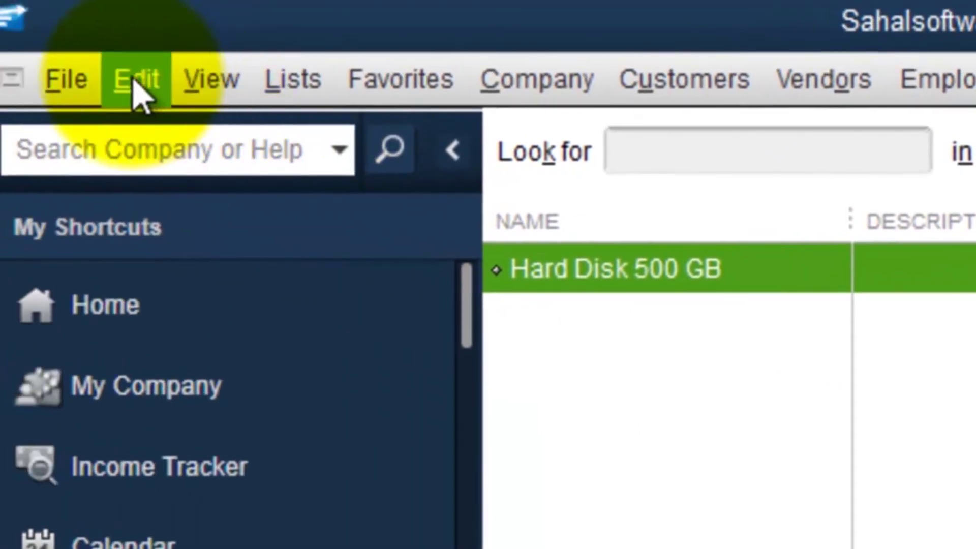
left_click(71, 67)
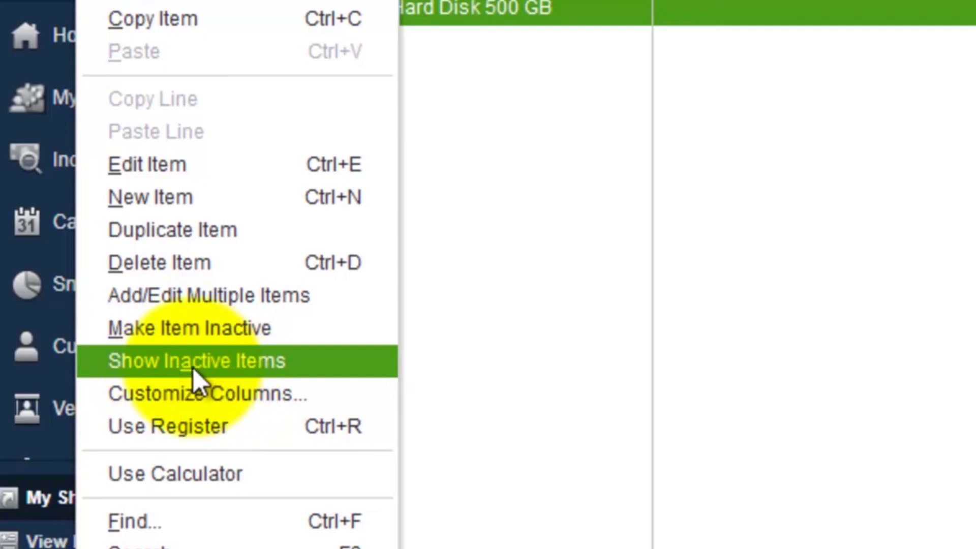
left_click(194, 367)
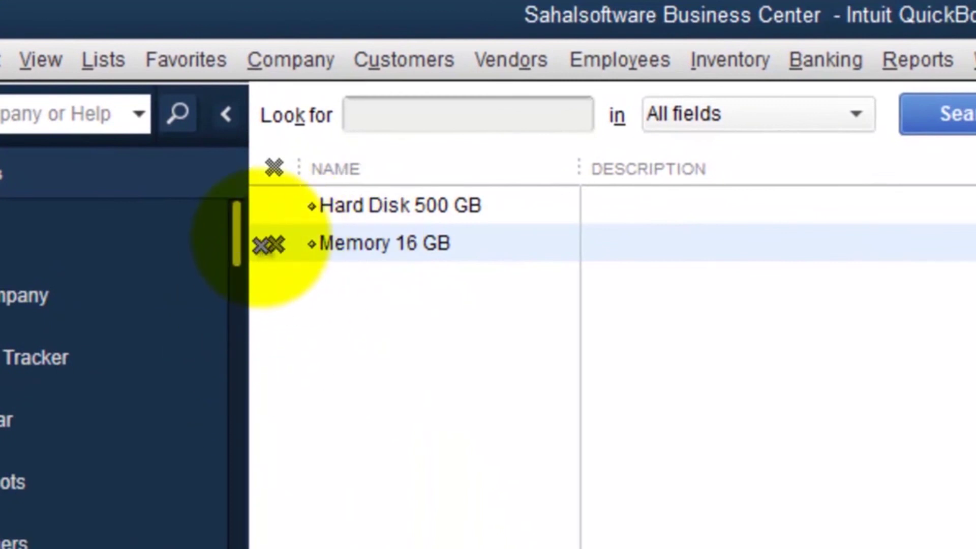
left_click(280, 203)
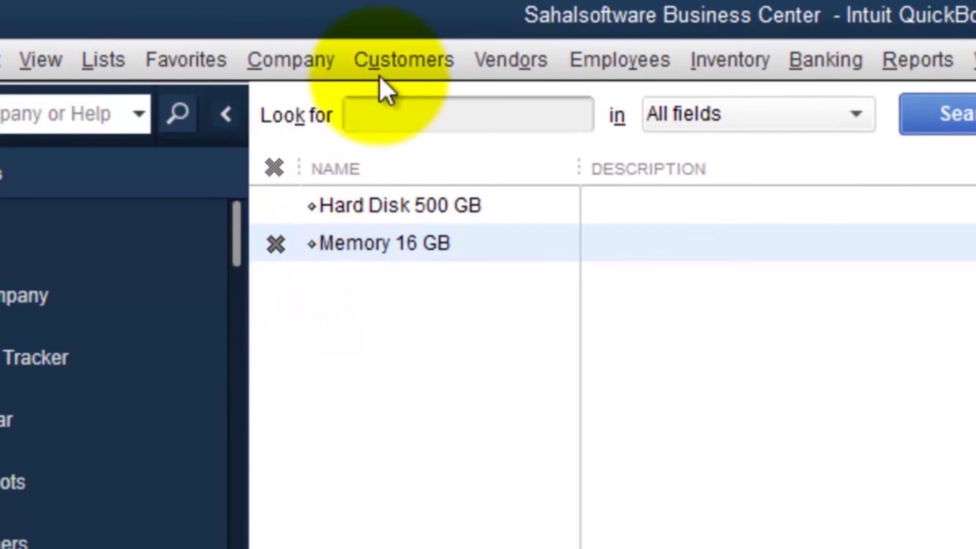
left_click(403, 67)
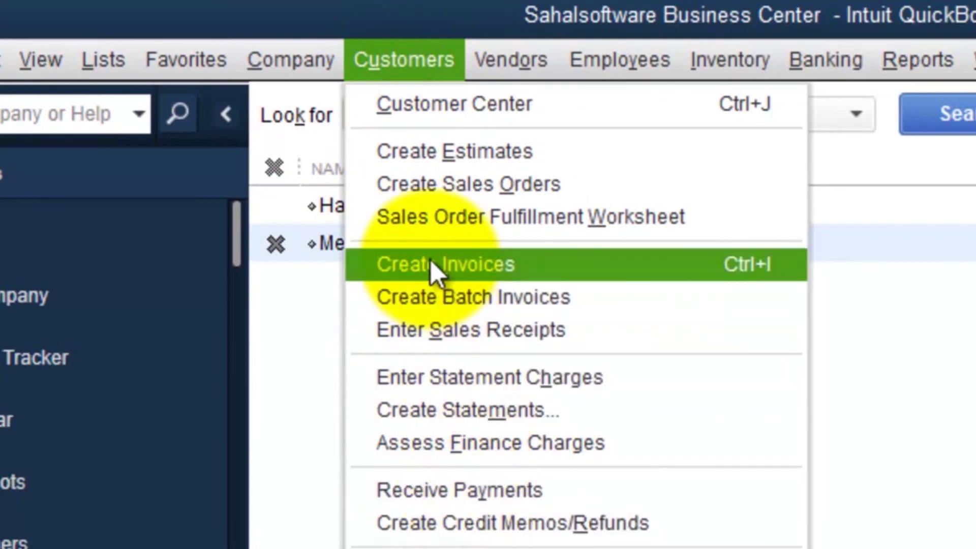
left_click(444, 332)
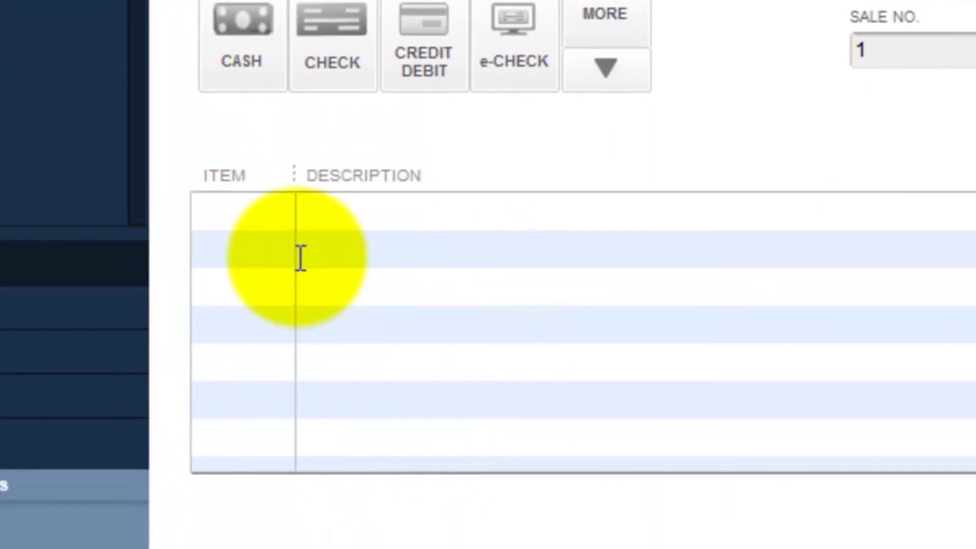
left_click(263, 213)
left_click(279, 213)
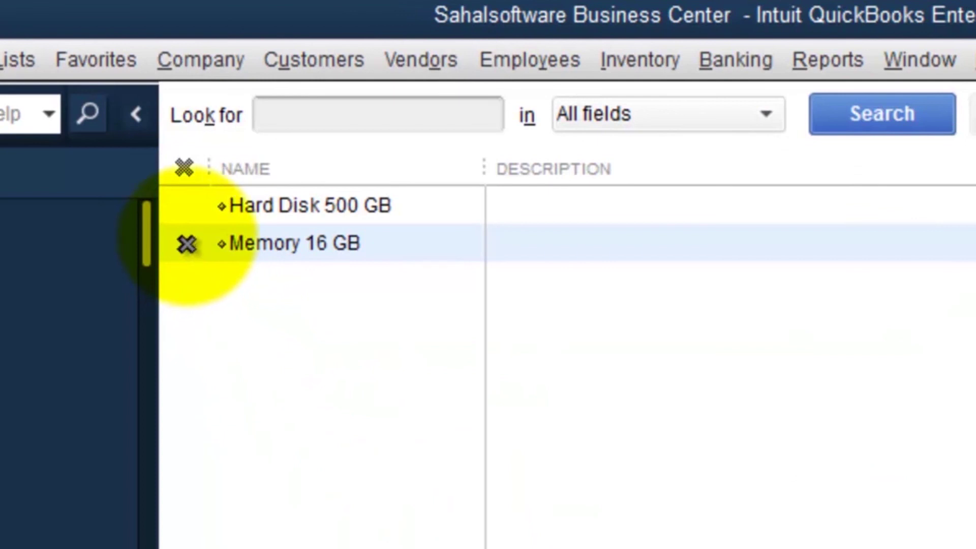
Step: Reactivate Memory 16 GB, then enter it on the first item line of a new sales receipt
left_click(186, 243)
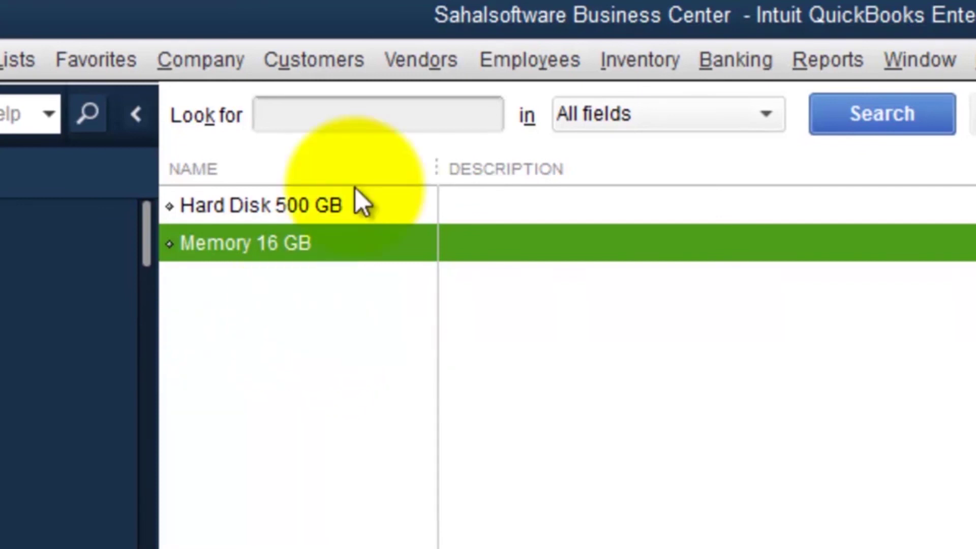
left_click(291, 66)
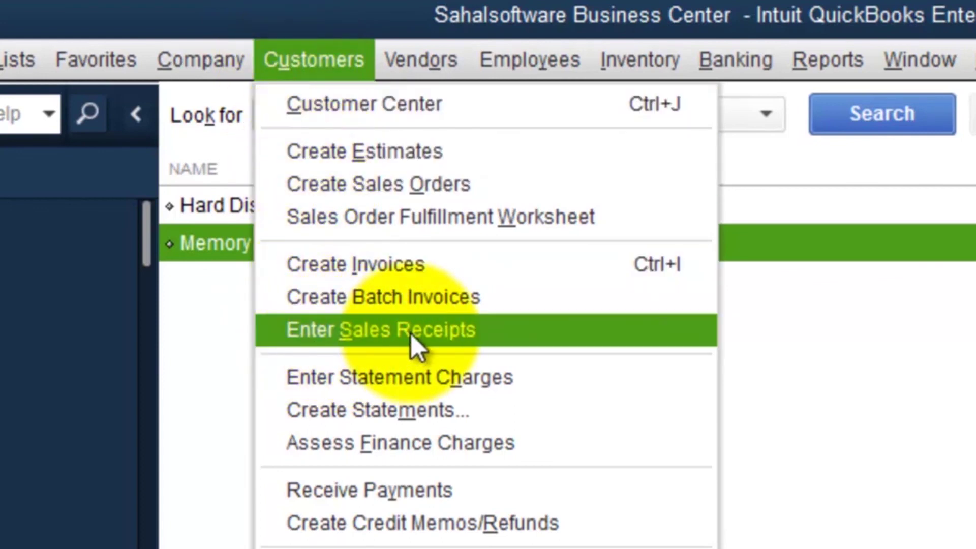
left_click(396, 336)
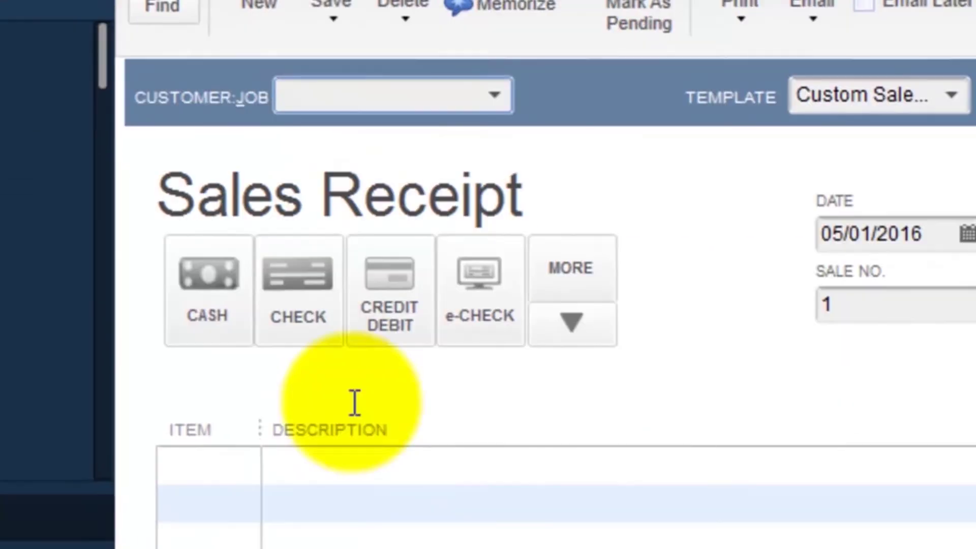
left_click(182, 358)
left_click(213, 362)
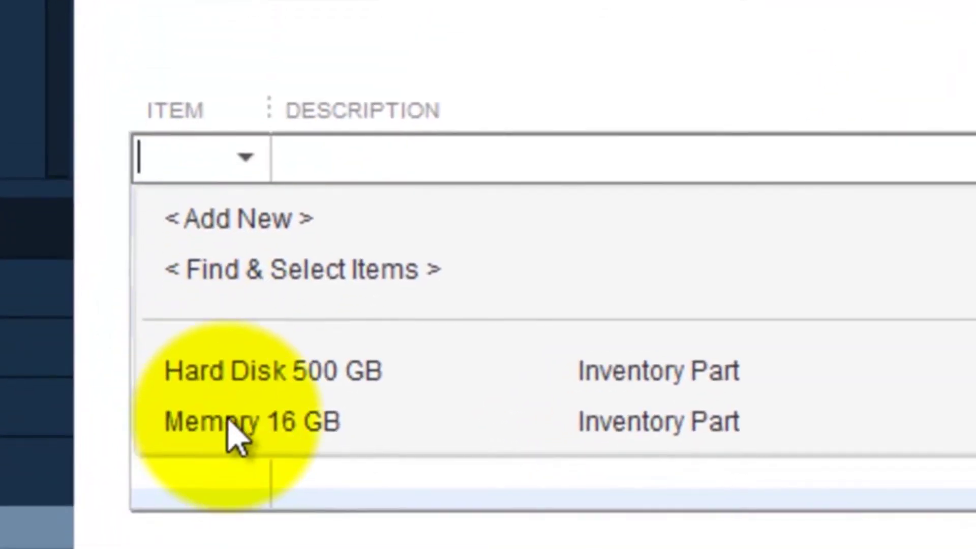
left_click(223, 457)
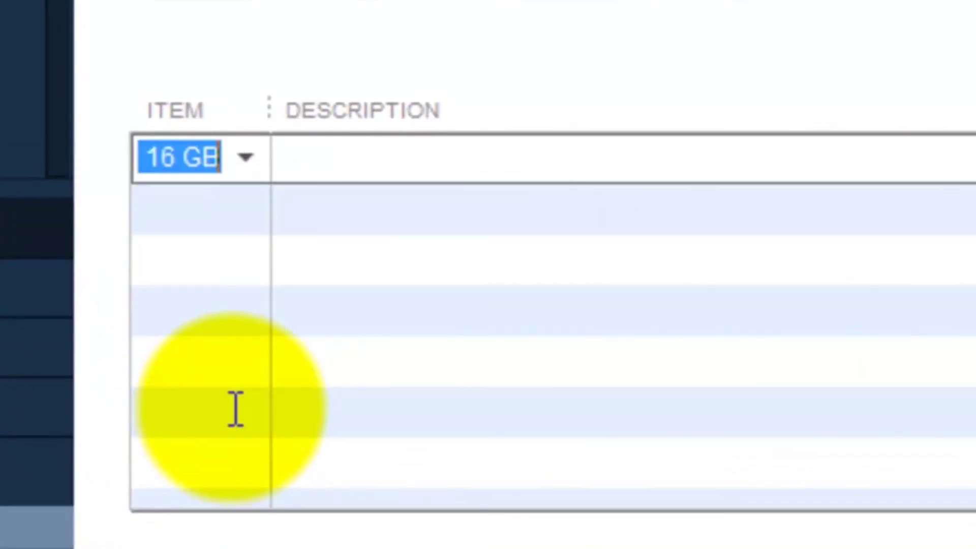